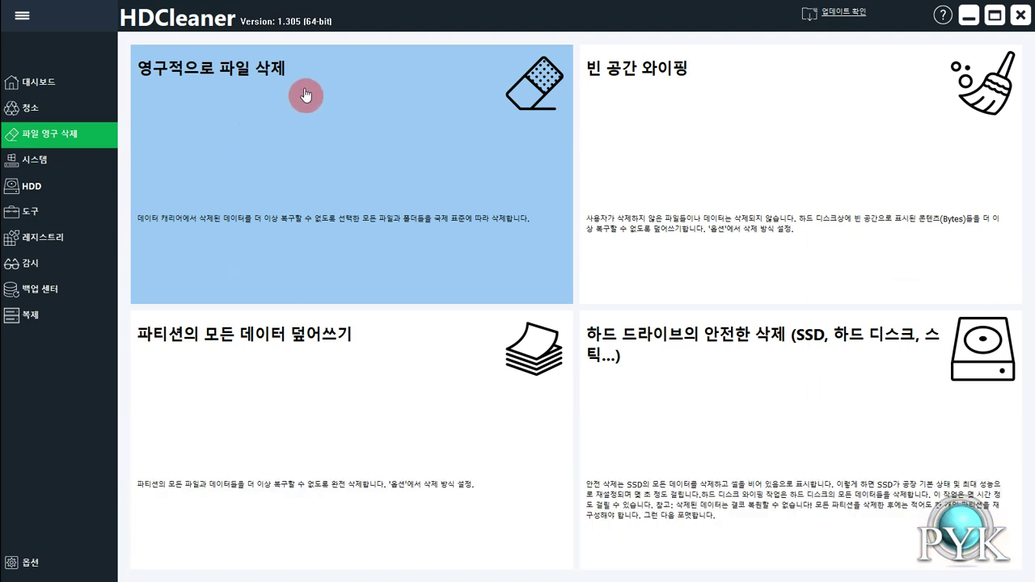
Step: Inspect the permanent file deletion tool and its folder and file pickers, closing it without adding anything to the list
click(539, 95)
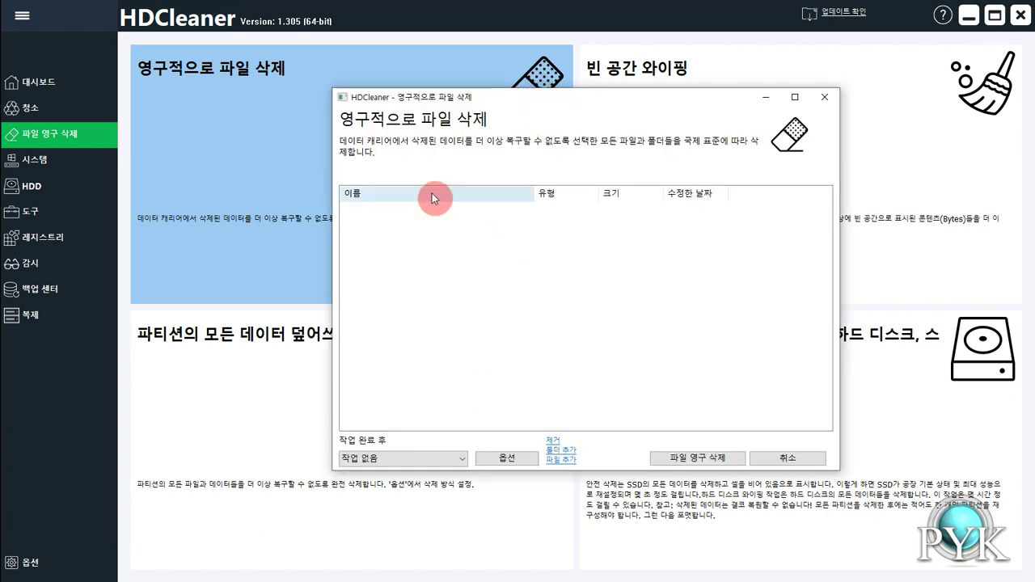
click(560, 450)
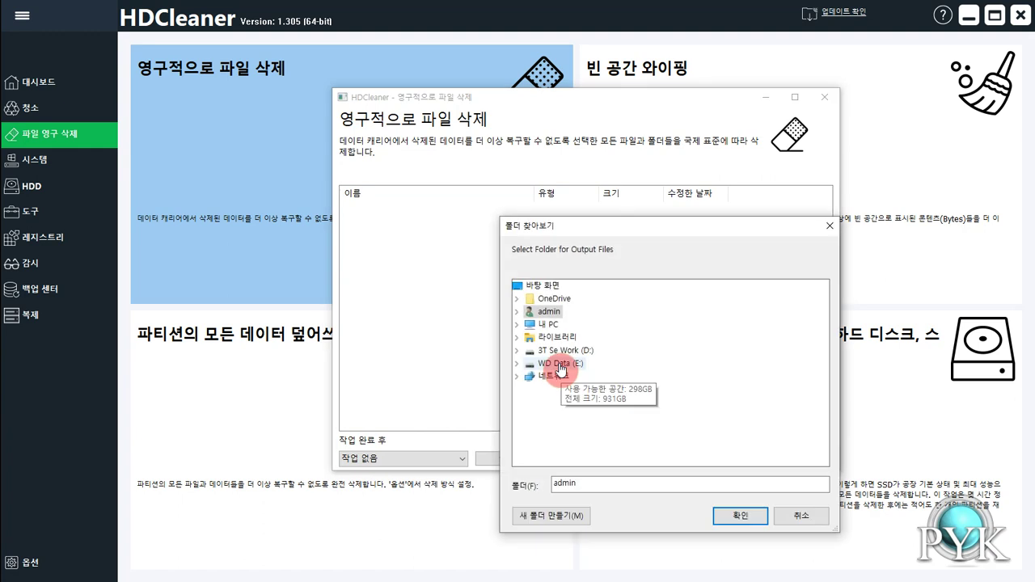
click(800, 515)
click(560, 459)
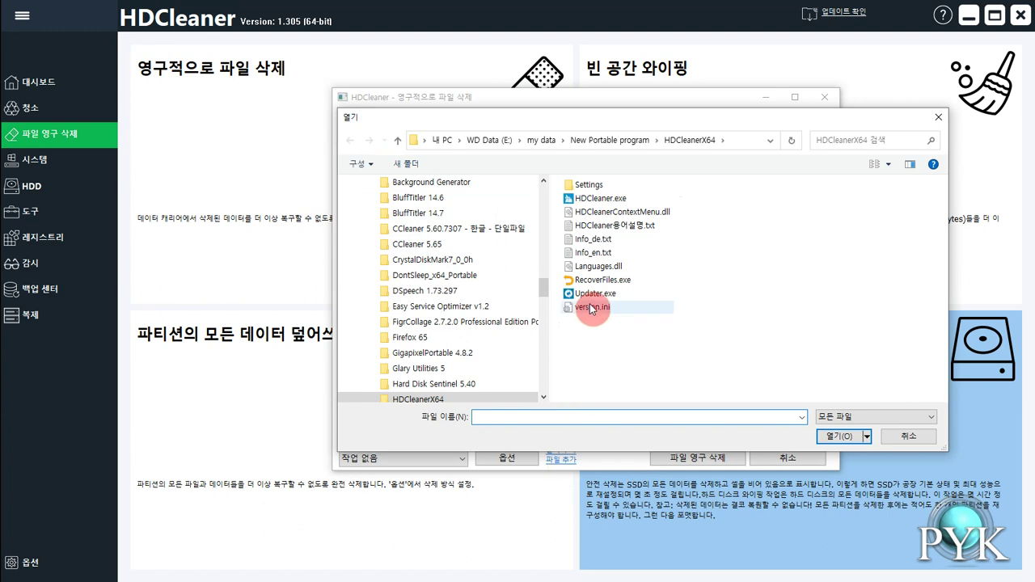
click(904, 436)
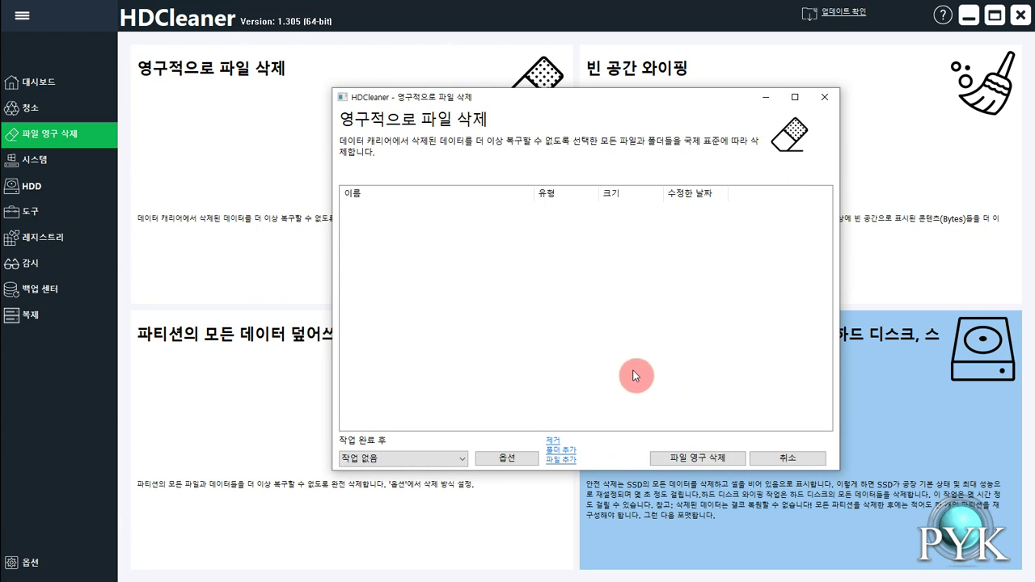
click(790, 458)
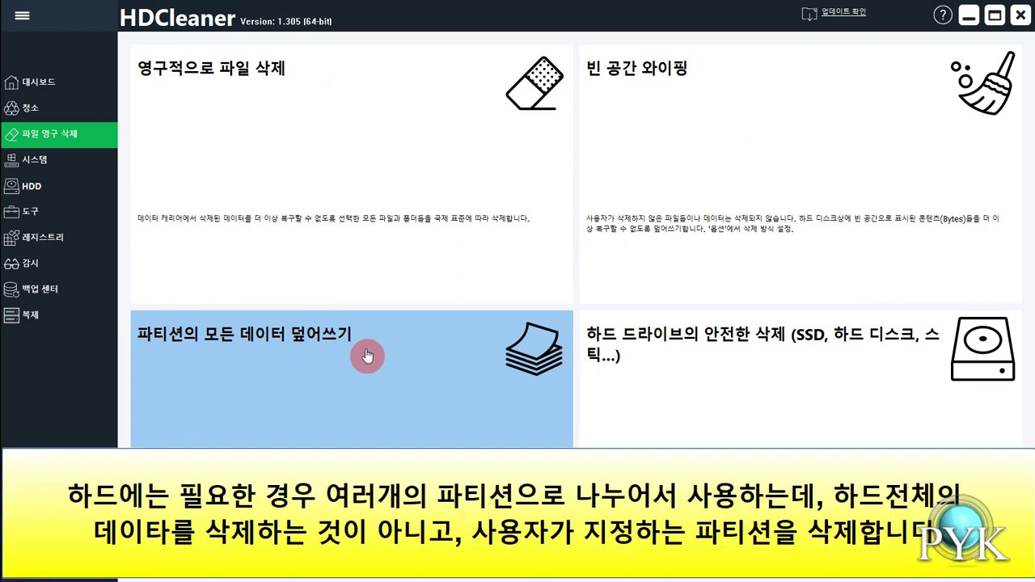
Step: Inspect the partition overwrite and secure hard drive erase tools, including the partition style choices, and close both without wiping anything
click(377, 356)
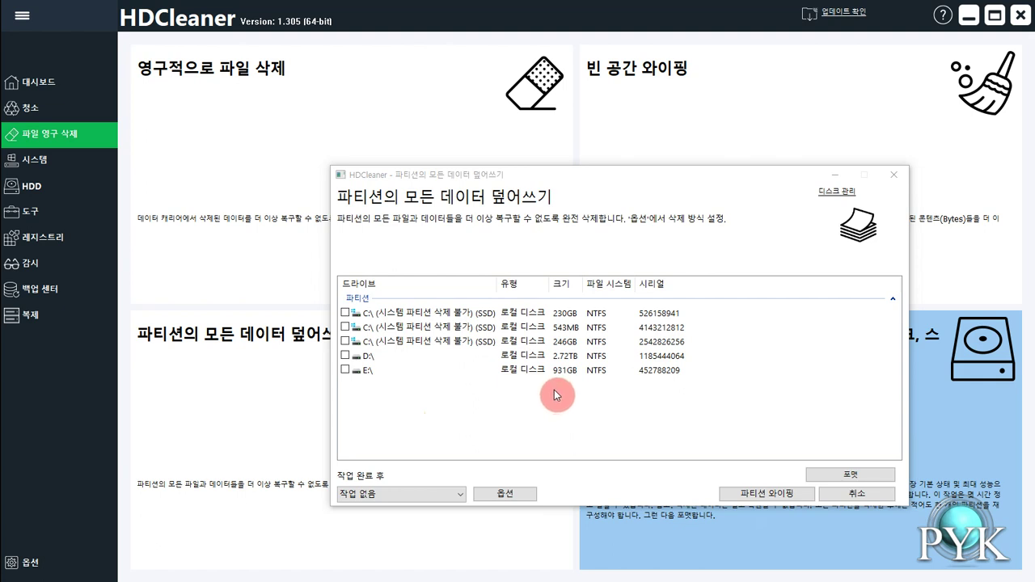
click(853, 493)
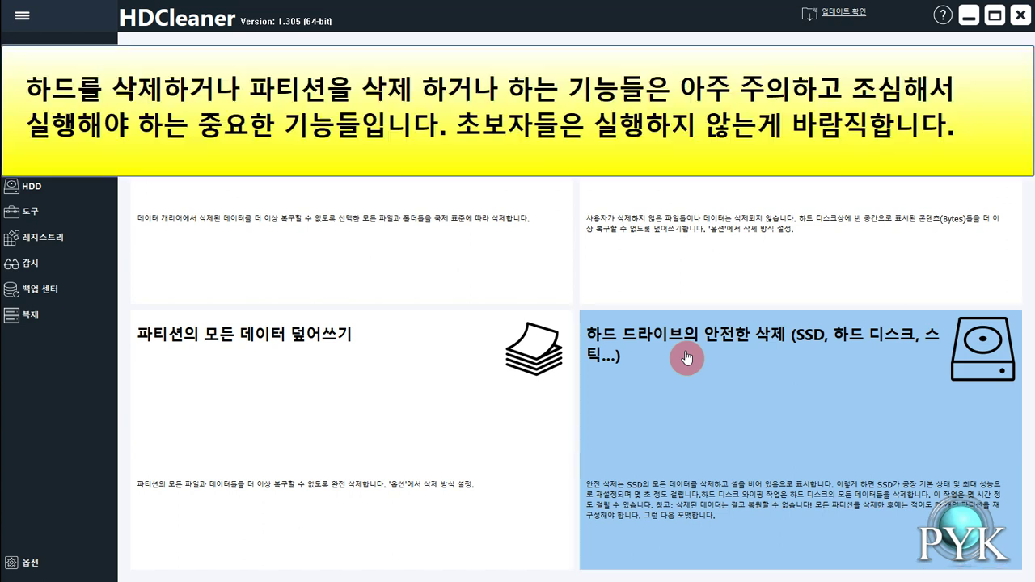
click(686, 358)
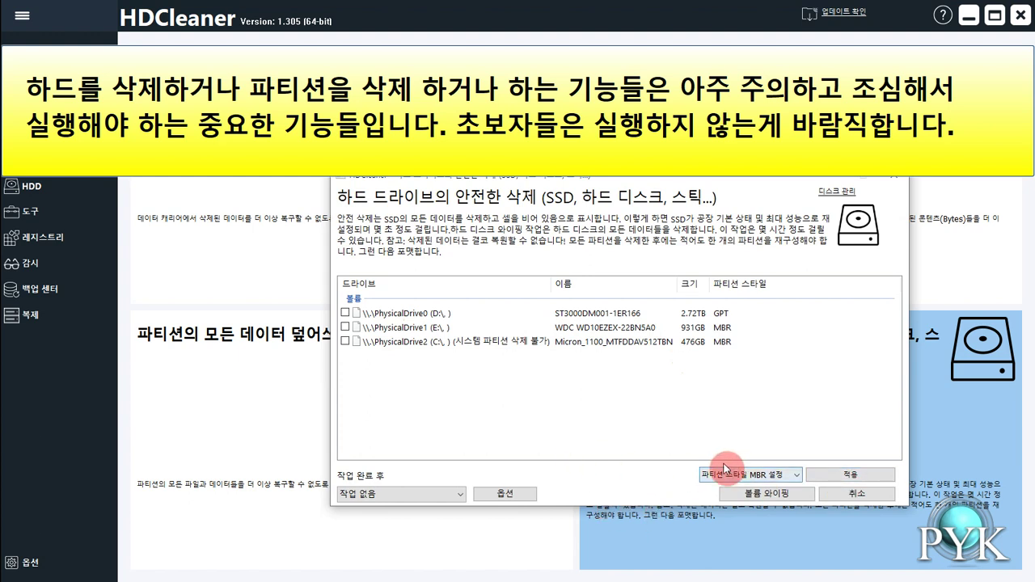
click(796, 475)
click(798, 489)
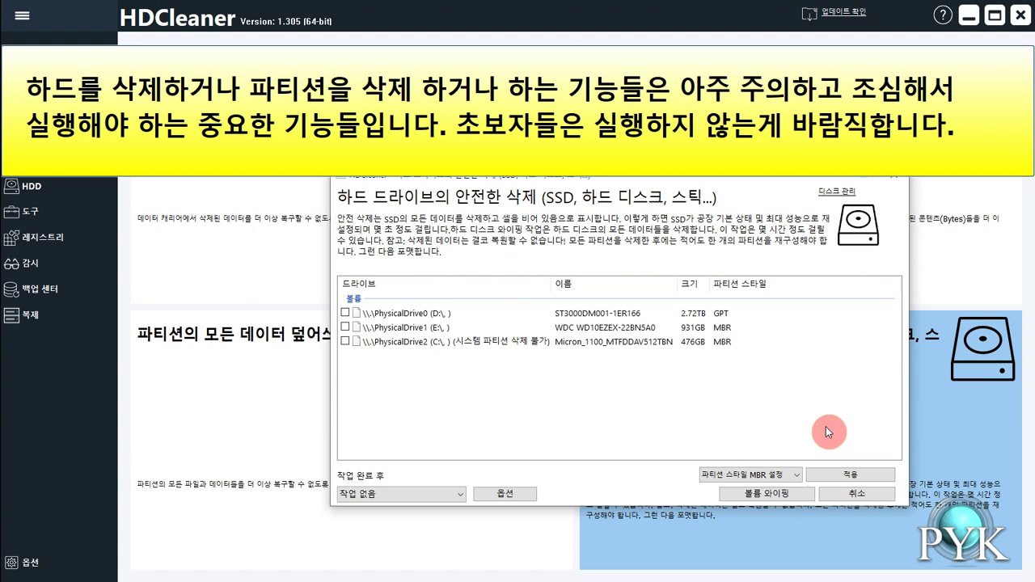
click(878, 498)
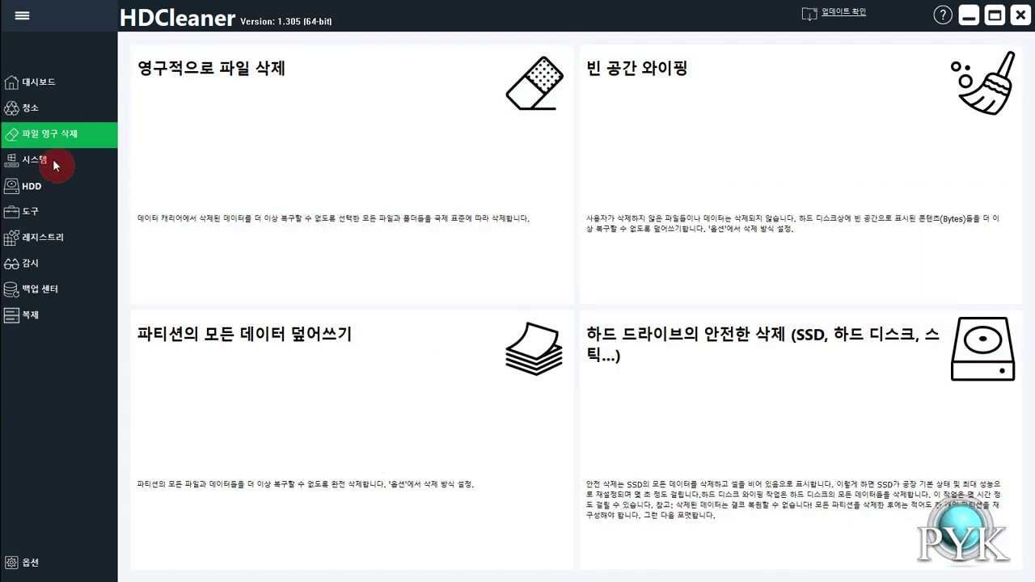
Step: From the system tools, check the details of CyberLink MakeupDirector 2 in Your Uninstaller and close that program
click(56, 165)
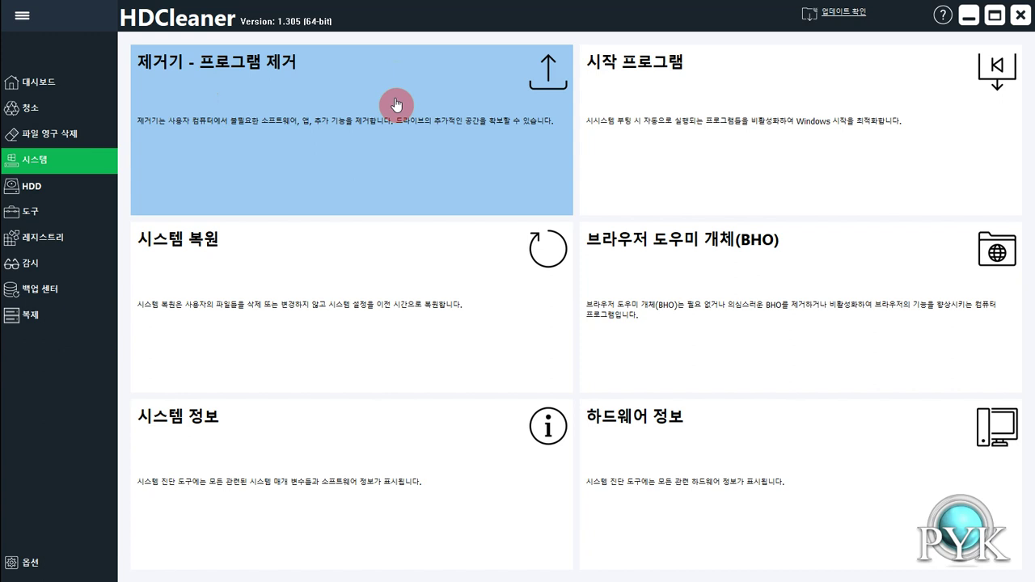
click(397, 105)
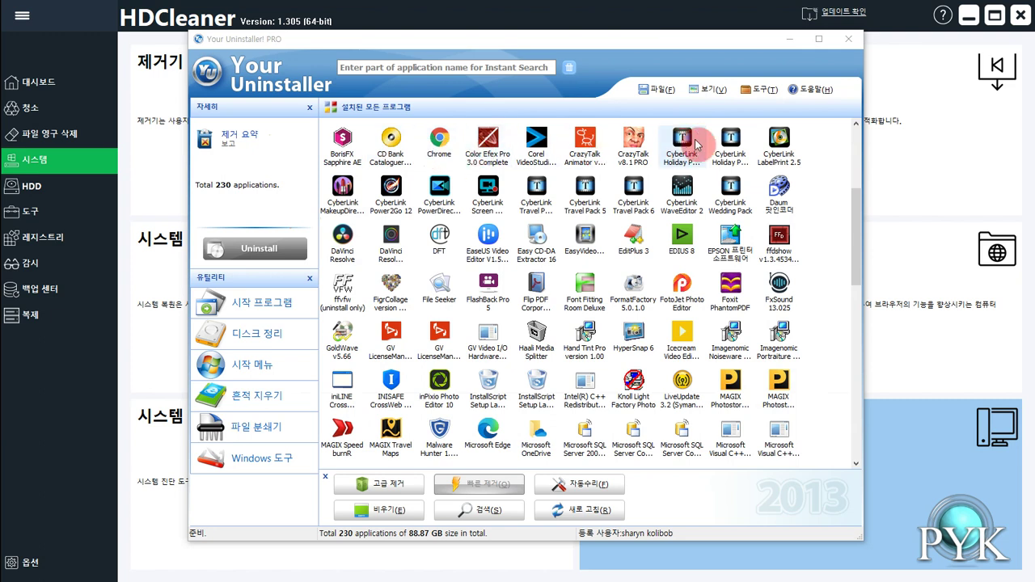
click(353, 194)
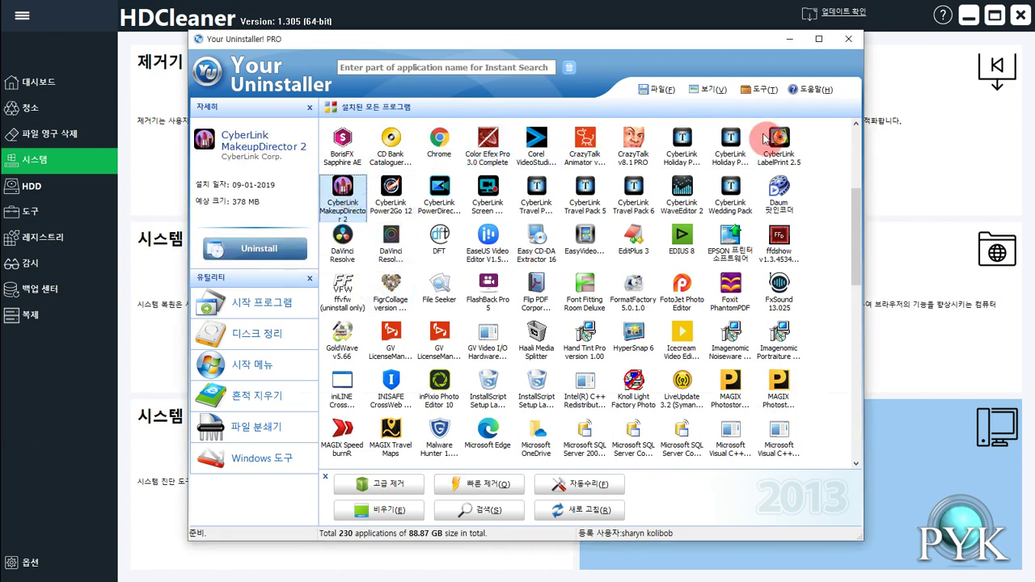
click(848, 39)
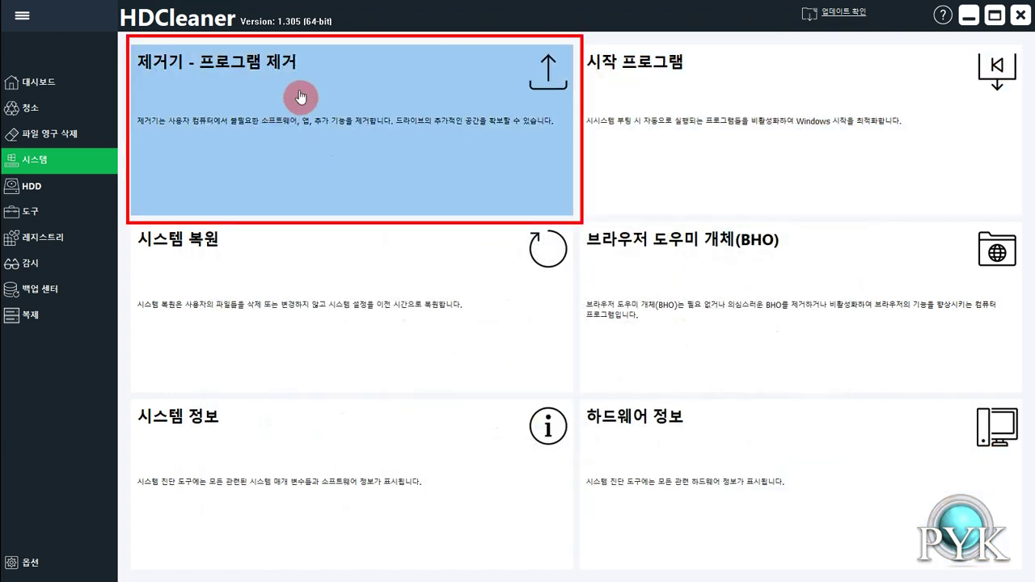
Step: Look through the whole installed software list, view the details of 한컴오피스 한글 2010, and return to the system tools
click(537, 80)
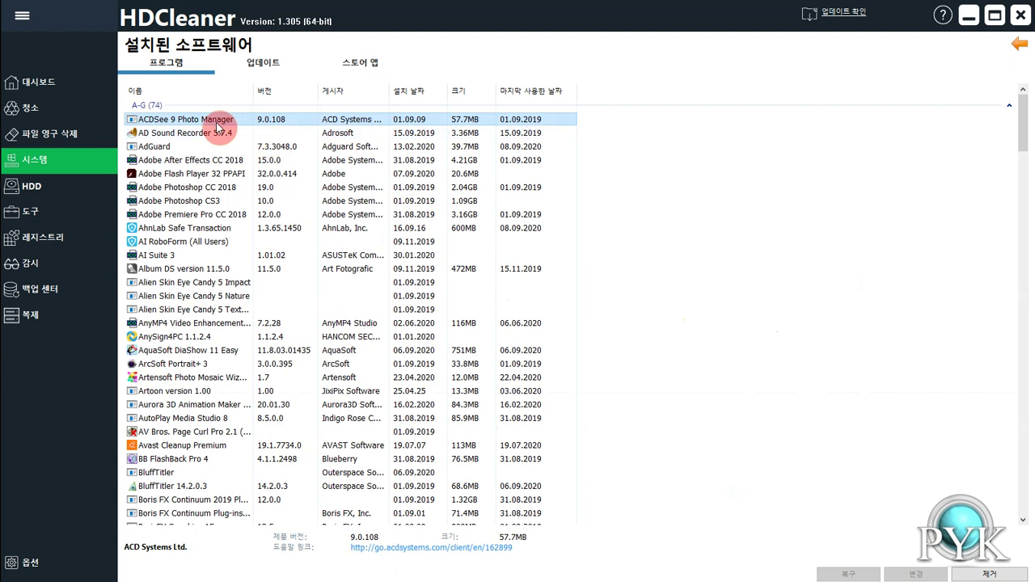
scroll(249, 201, down, 3)
scroll(249, 200, down, 15)
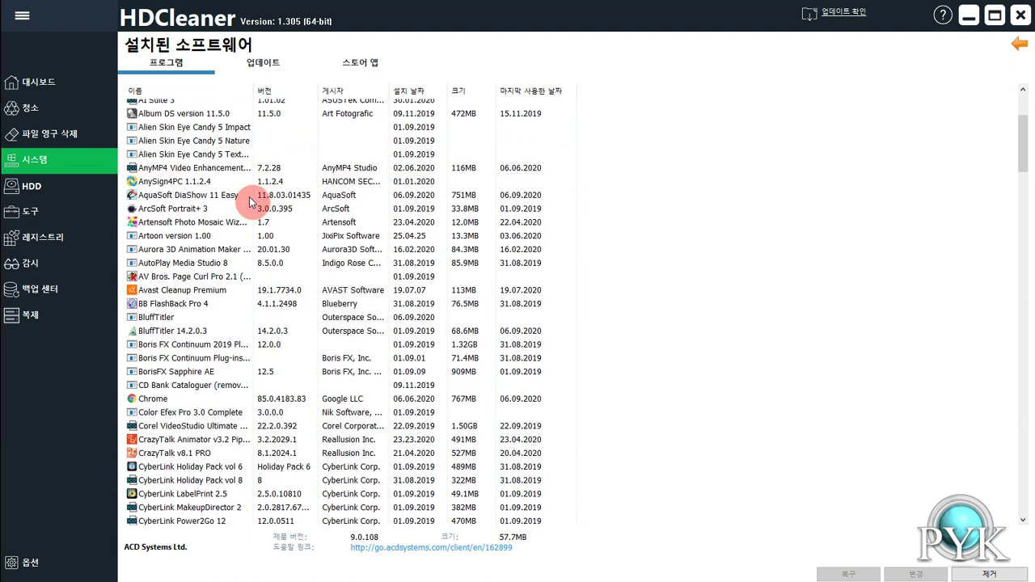
scroll(268, 281, down, 20)
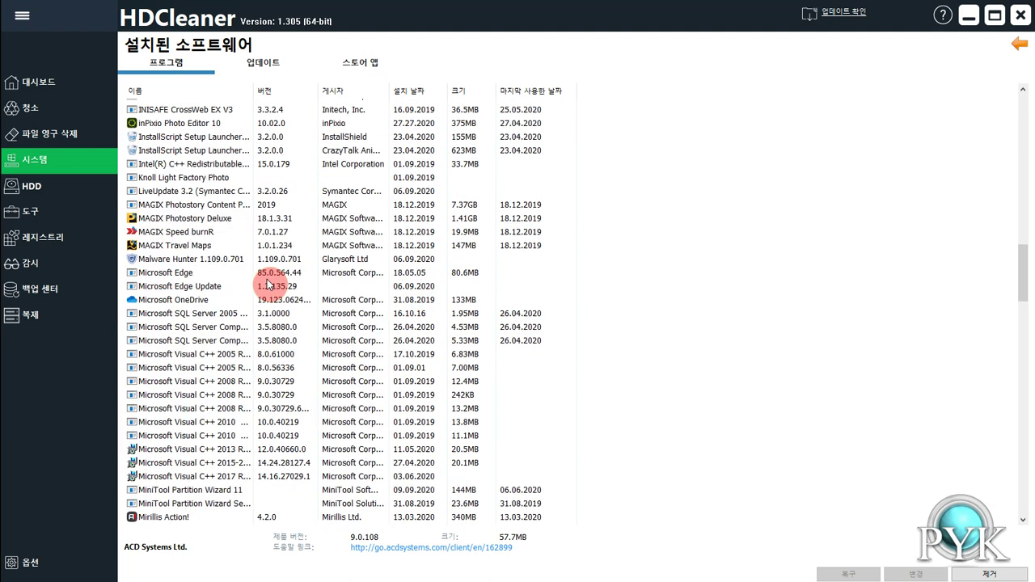
scroll(282, 299, down, 20)
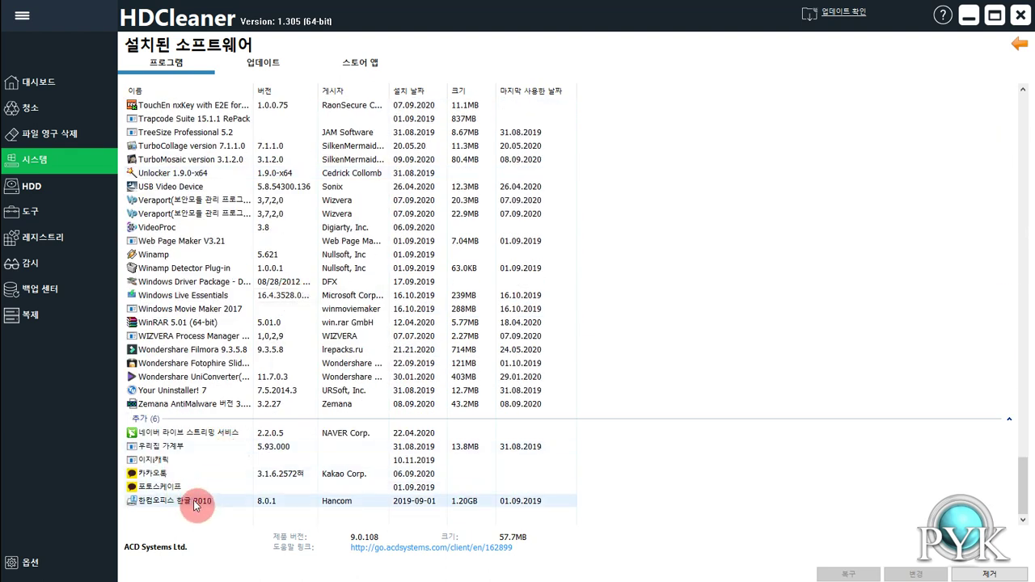
click(157, 501)
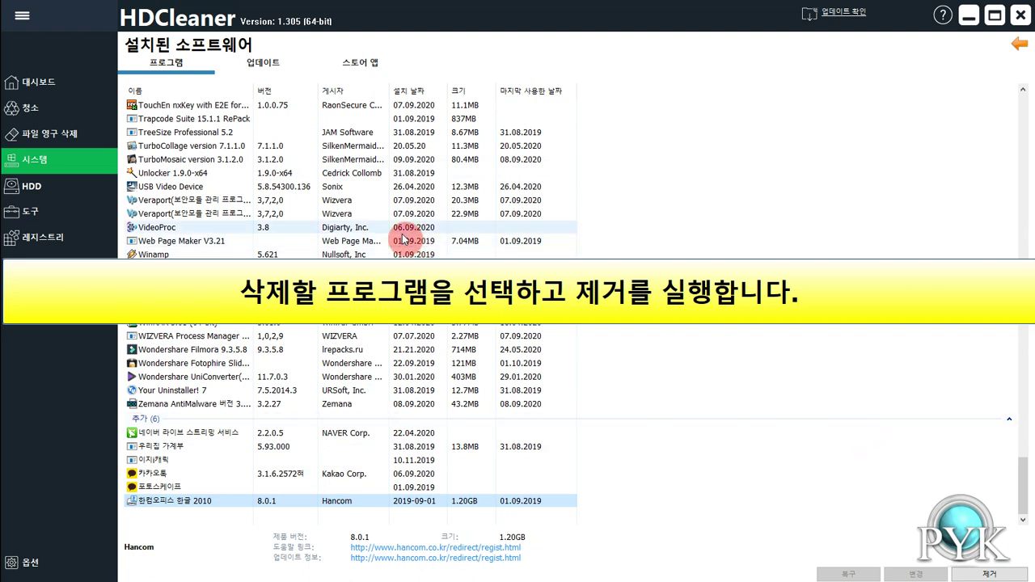
click(1019, 45)
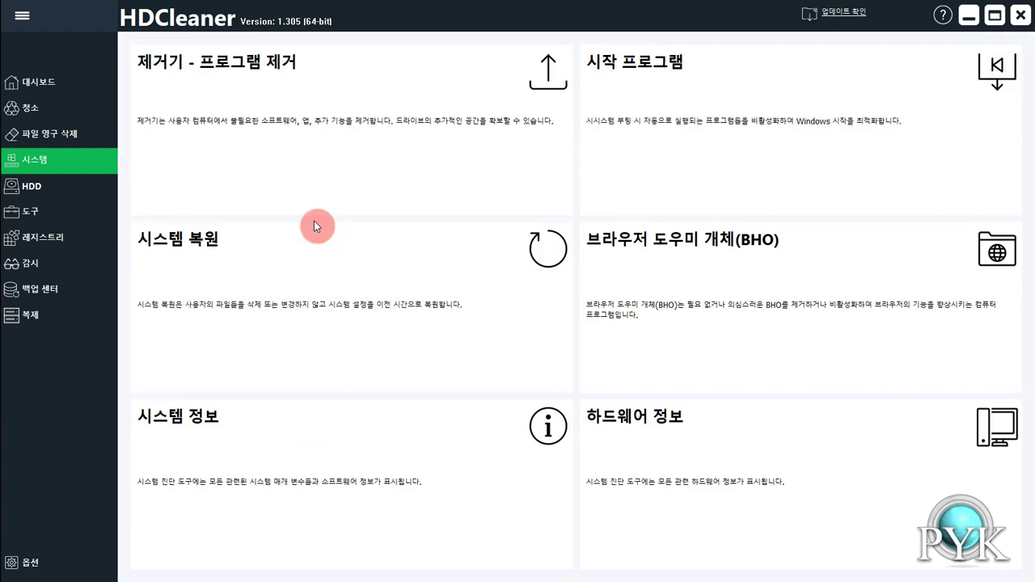
Step: Open the system restore page, examine restore points through the Windows system protection settings, and cancel the wizard and close the Windows dialogs
click(330, 278)
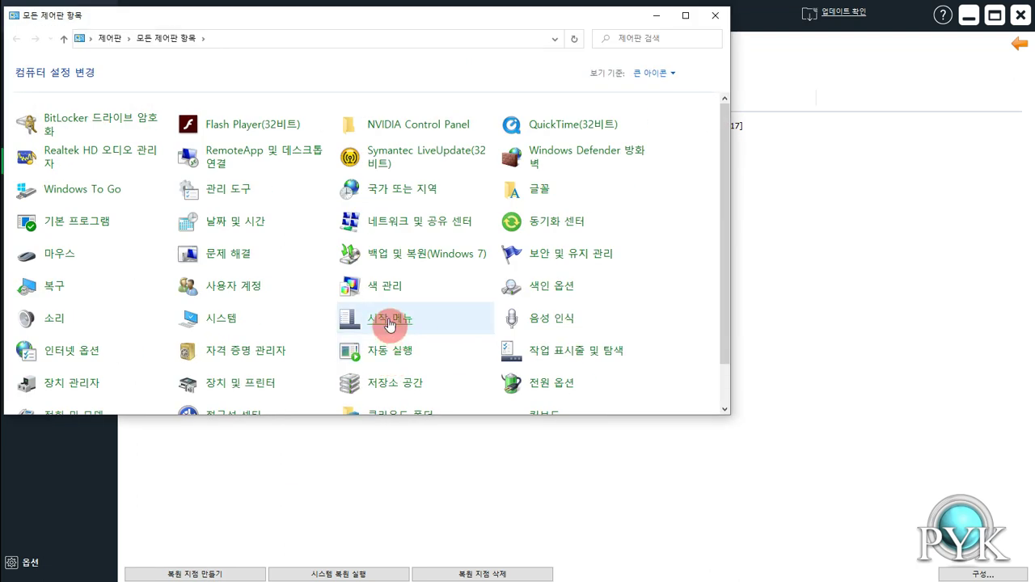
click(242, 330)
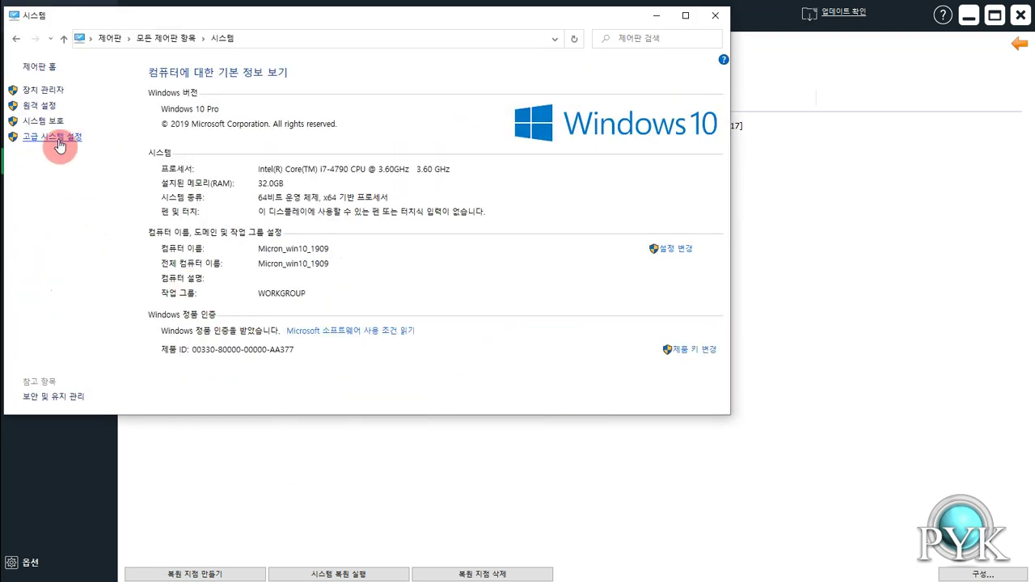
click(57, 128)
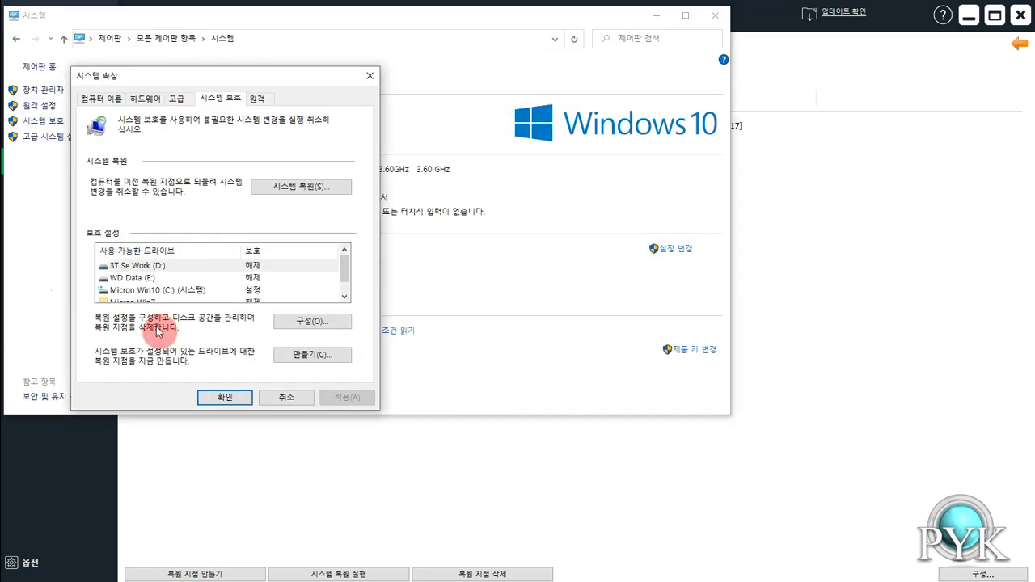
click(339, 188)
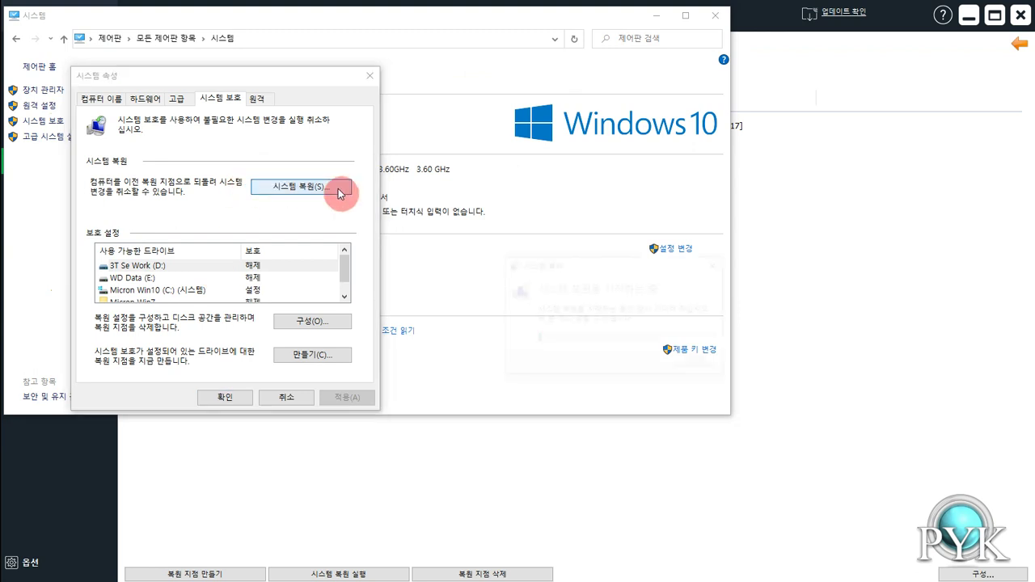
click(732, 501)
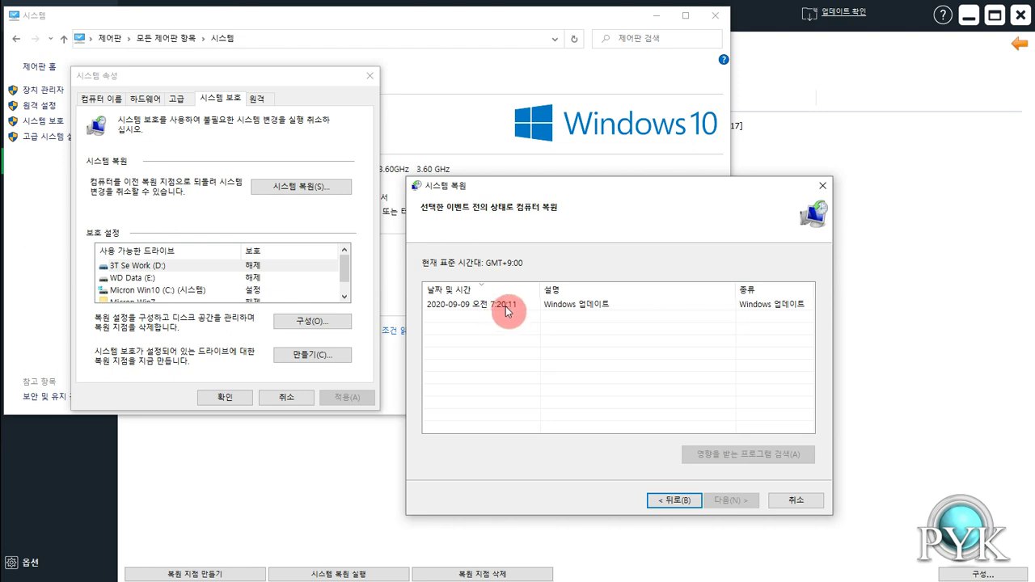
click(792, 508)
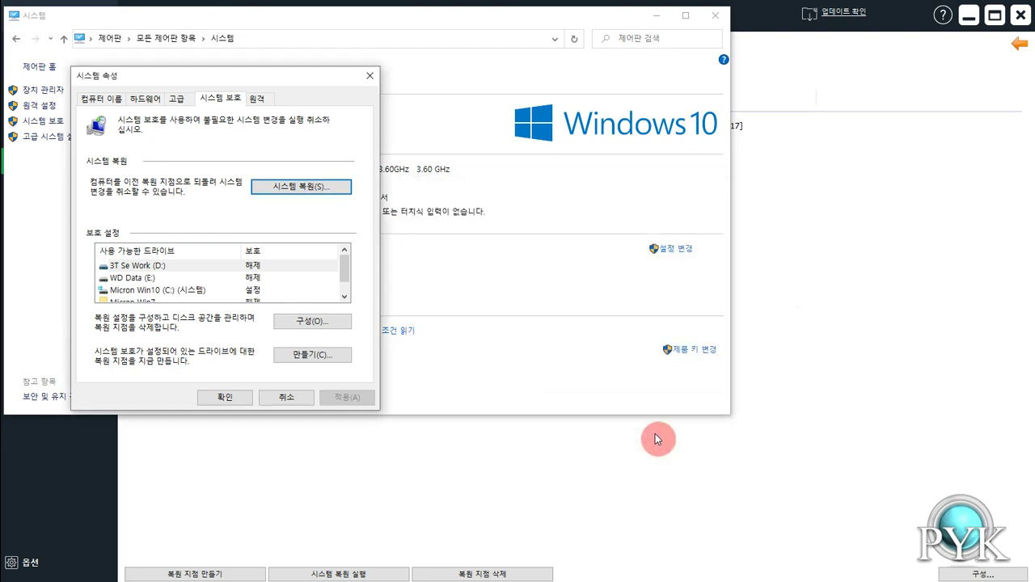
click(306, 396)
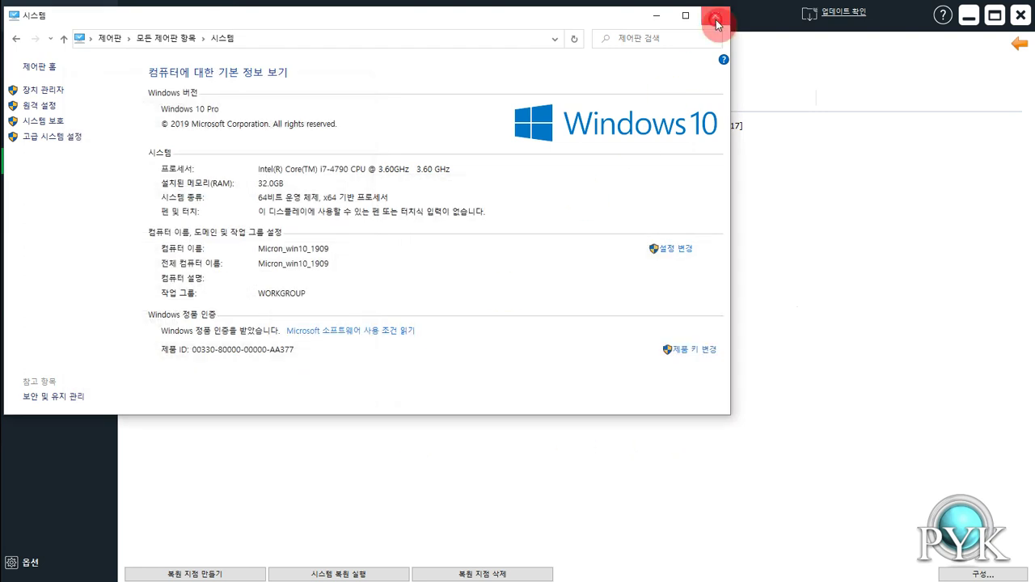
click(715, 17)
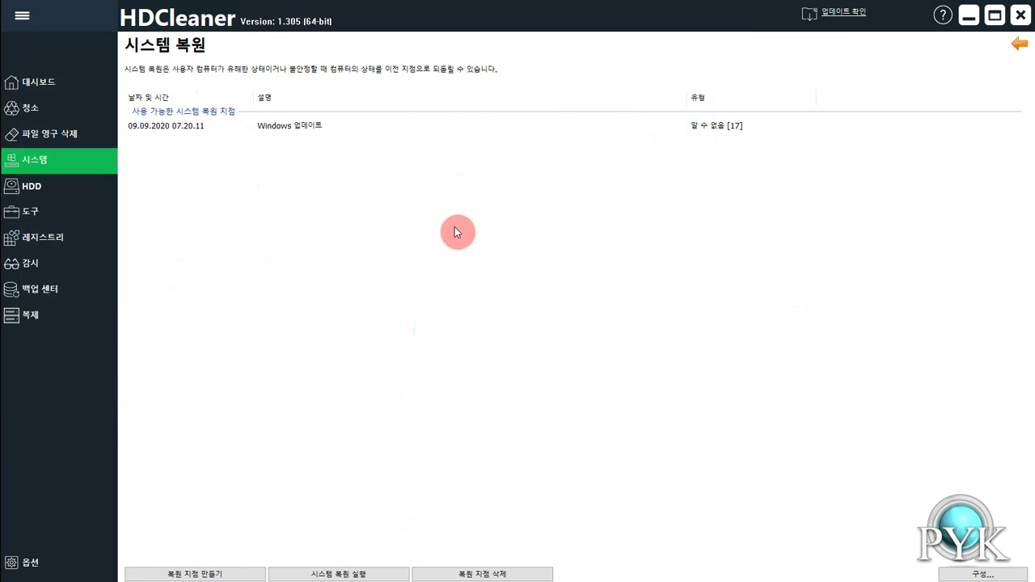
Step: Try running System Restore with the 09.09.2020 07.20.11 Windows update restore point selected, and return to the system tools
click(198, 127)
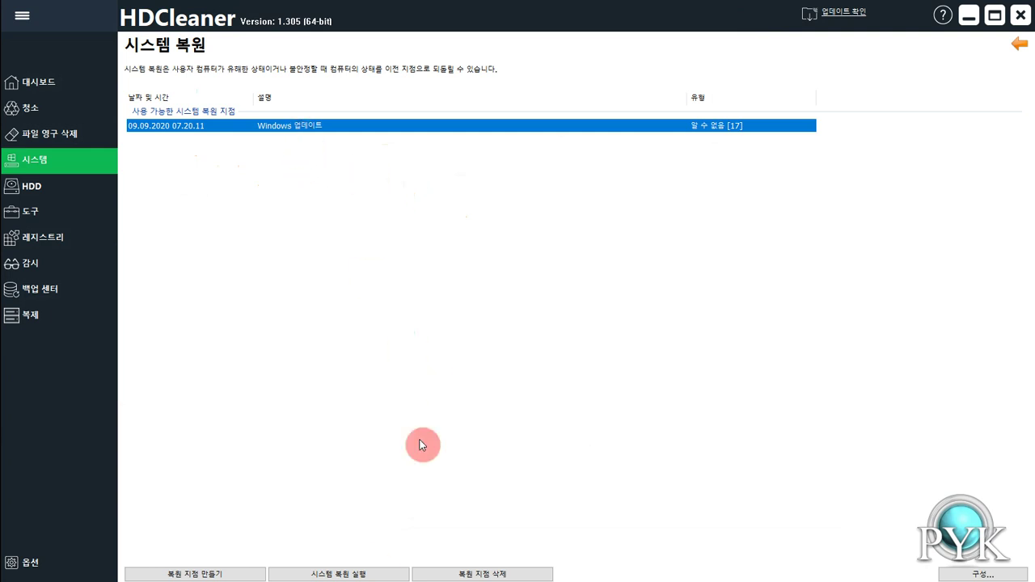
click(365, 574)
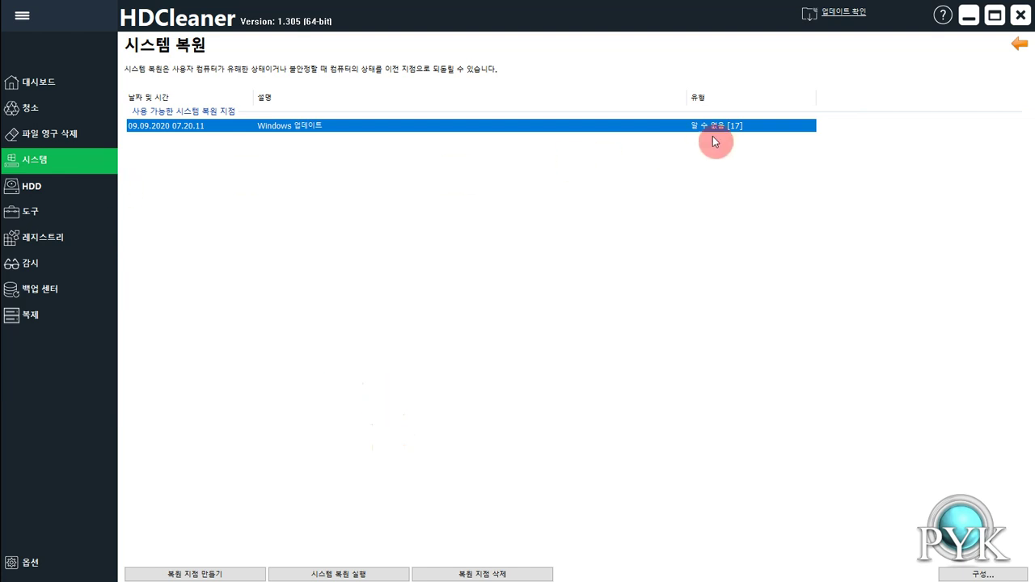
click(1017, 44)
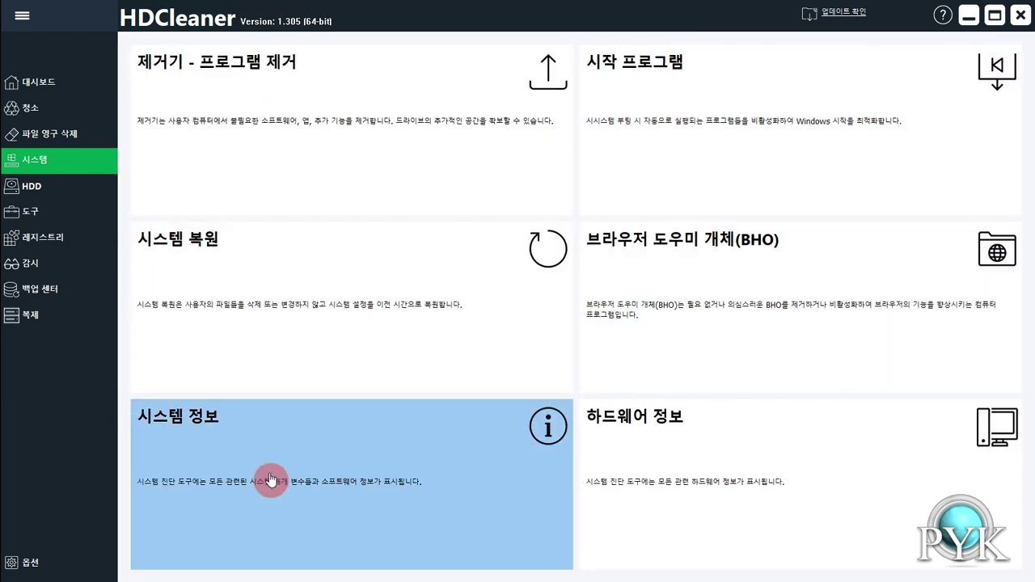
Step: Open the system information and view the desktop profile, codec, licence, environment variable, user and security pages
click(365, 456)
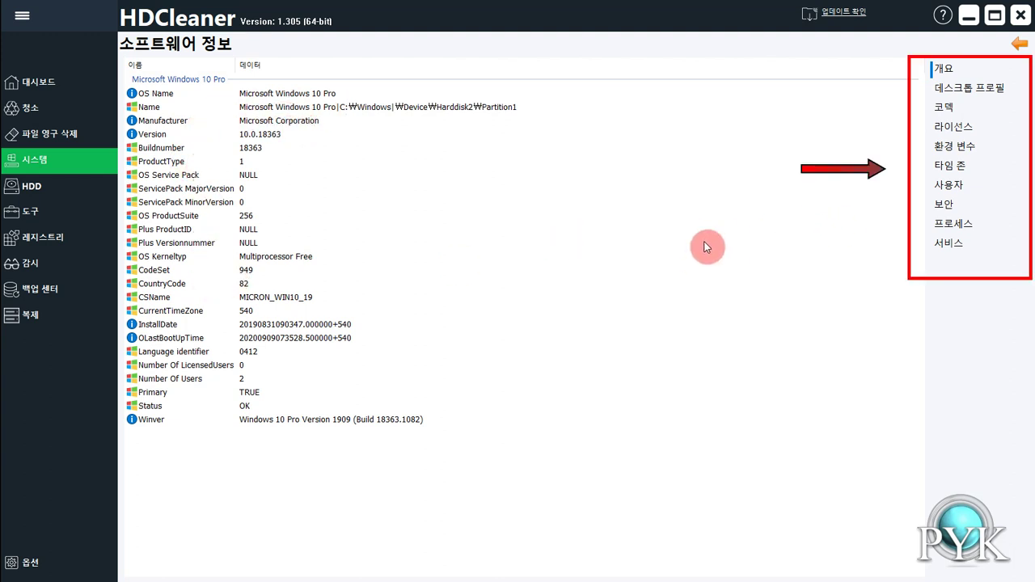
click(969, 90)
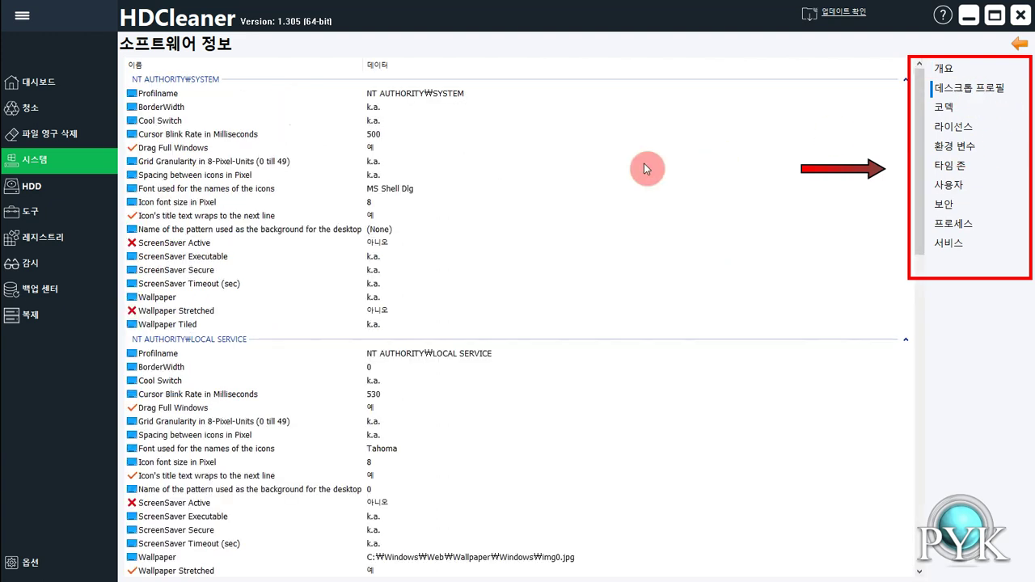
click(938, 107)
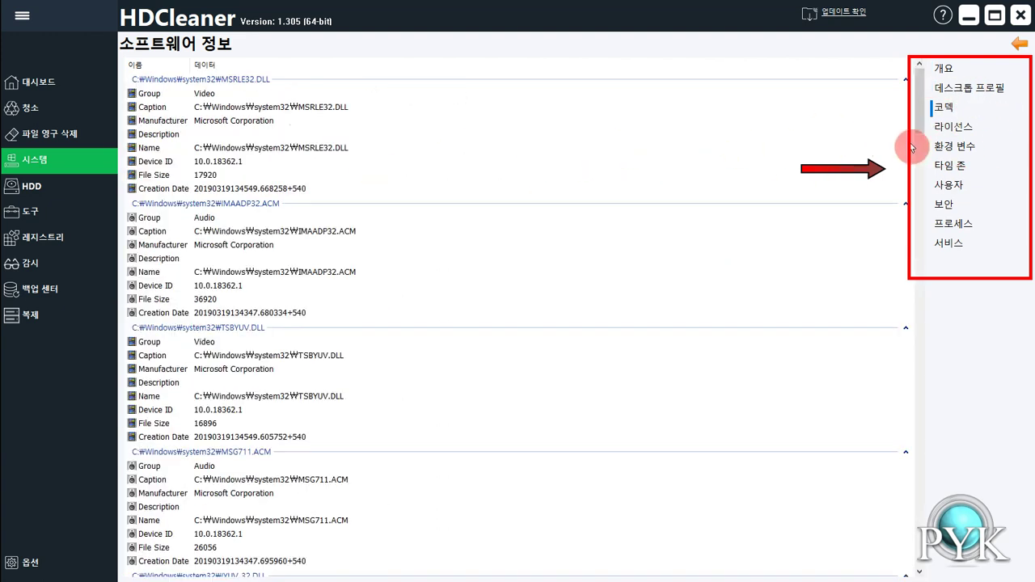
click(953, 126)
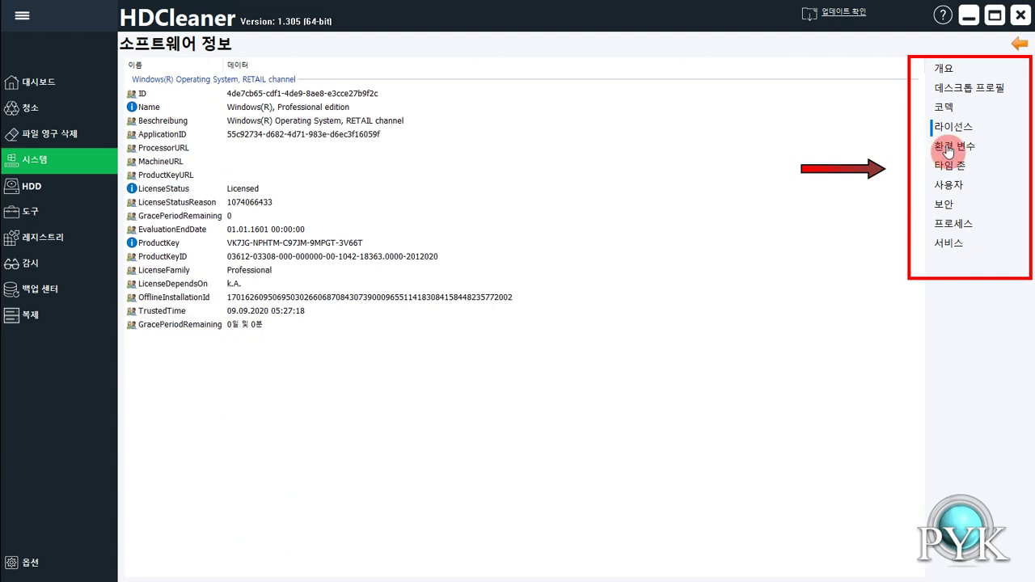
click(957, 147)
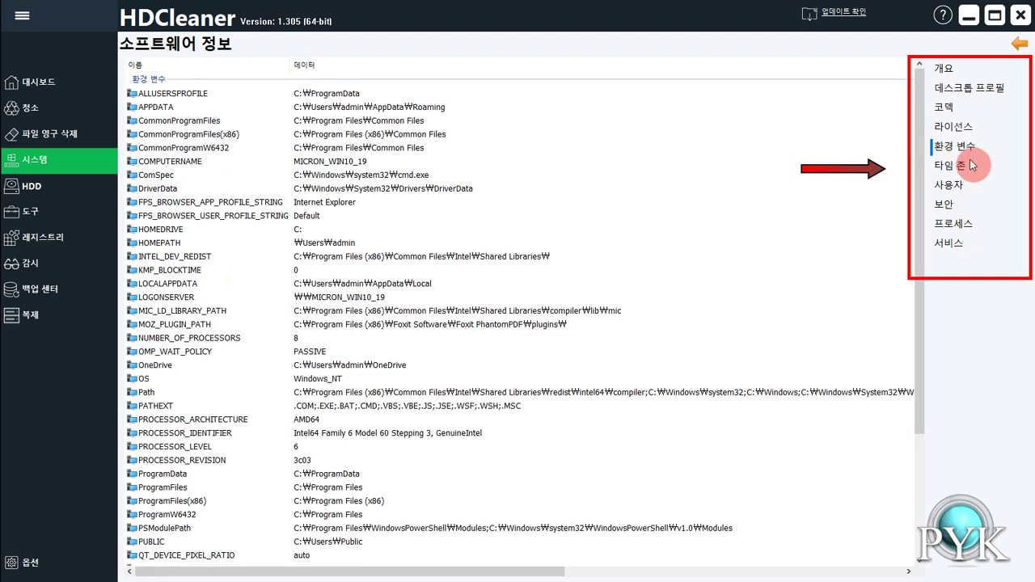
click(957, 184)
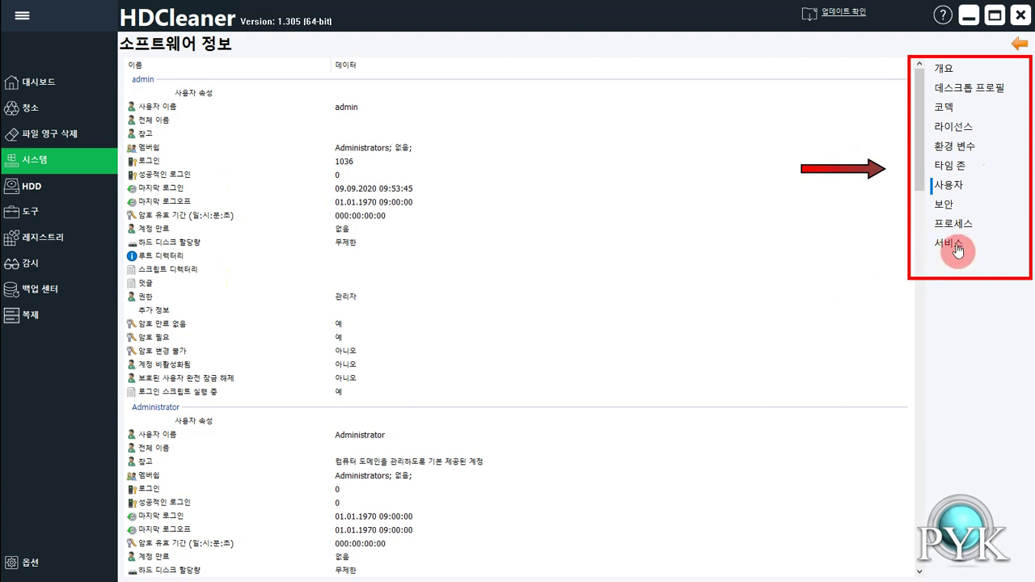
click(945, 204)
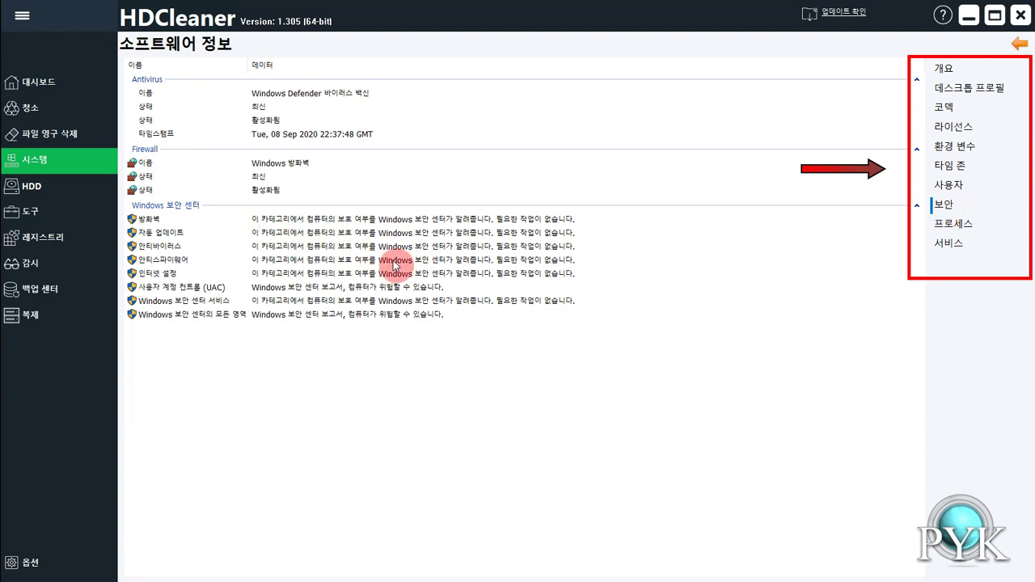
Step: Look through the running processes and the services list, recheck the security page, and return to the system tools
click(971, 226)
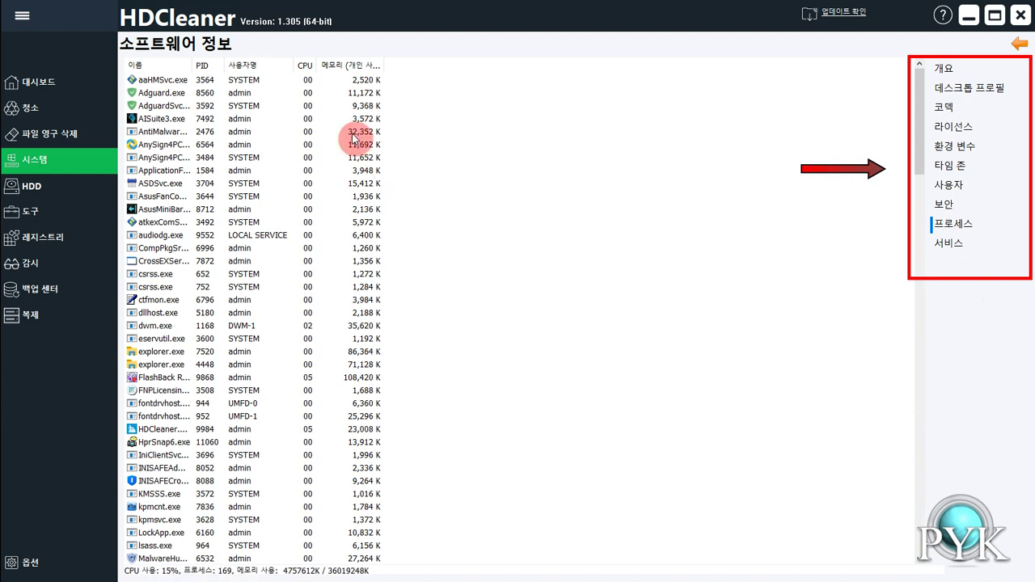
scroll(485, 219, down, 4)
scroll(483, 216, up, 4)
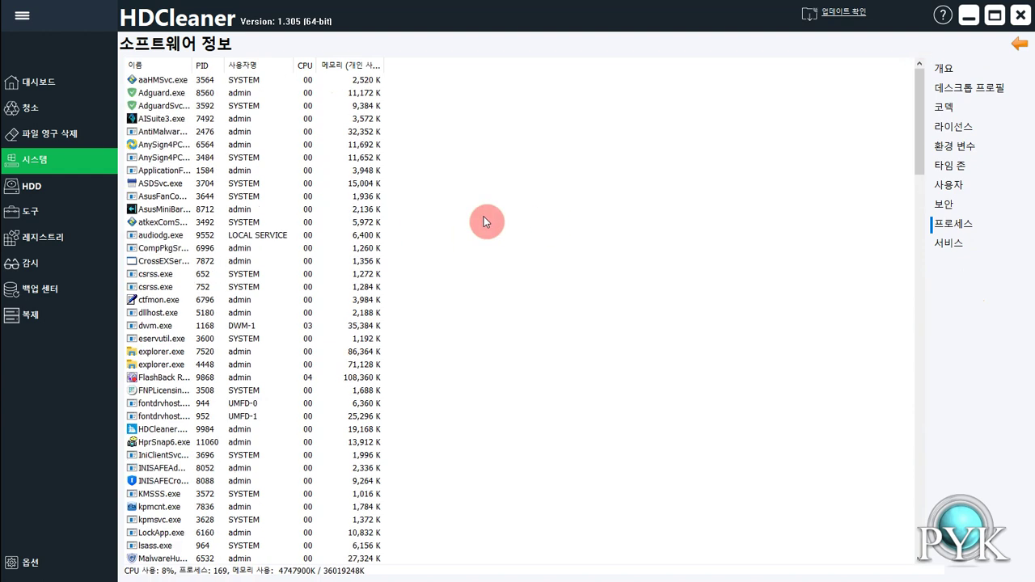
click(947, 243)
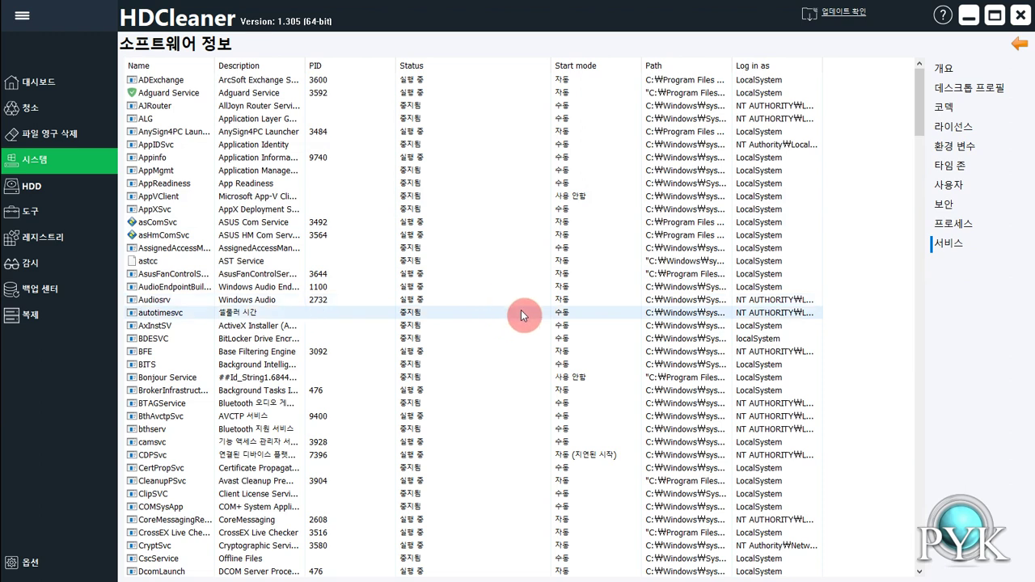
scroll(518, 320, down, 7)
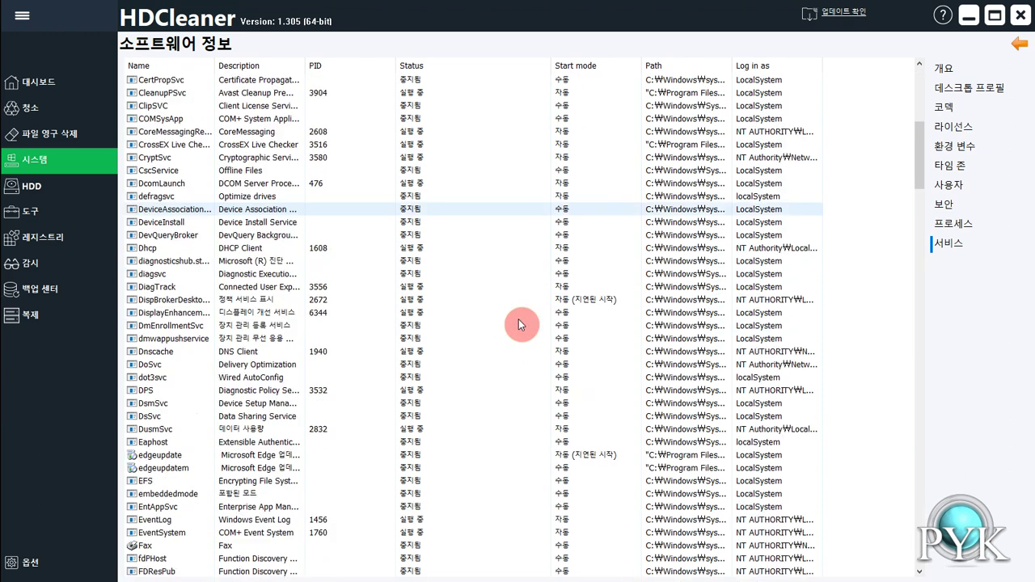
scroll(518, 320, up, 7)
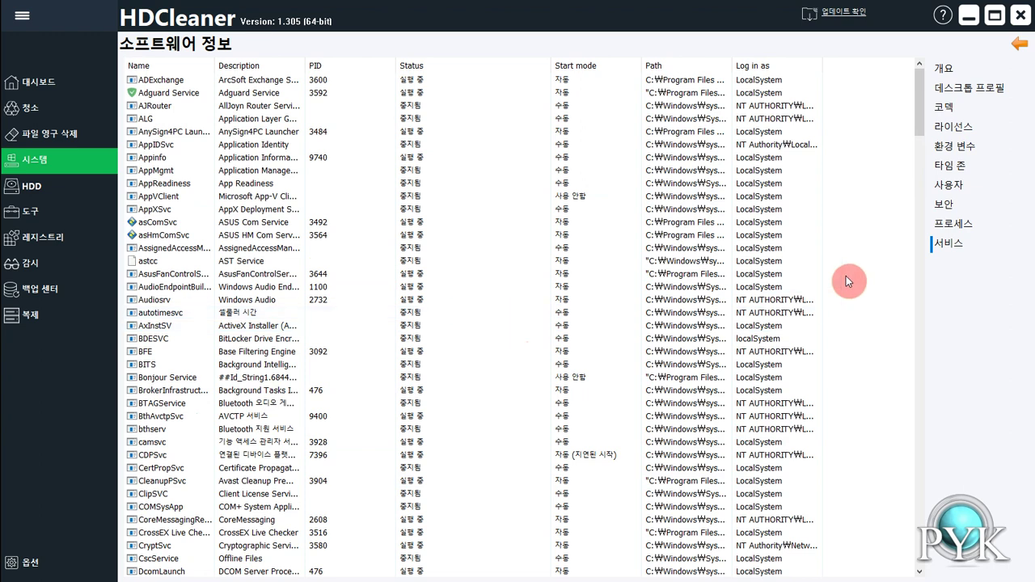
click(943, 209)
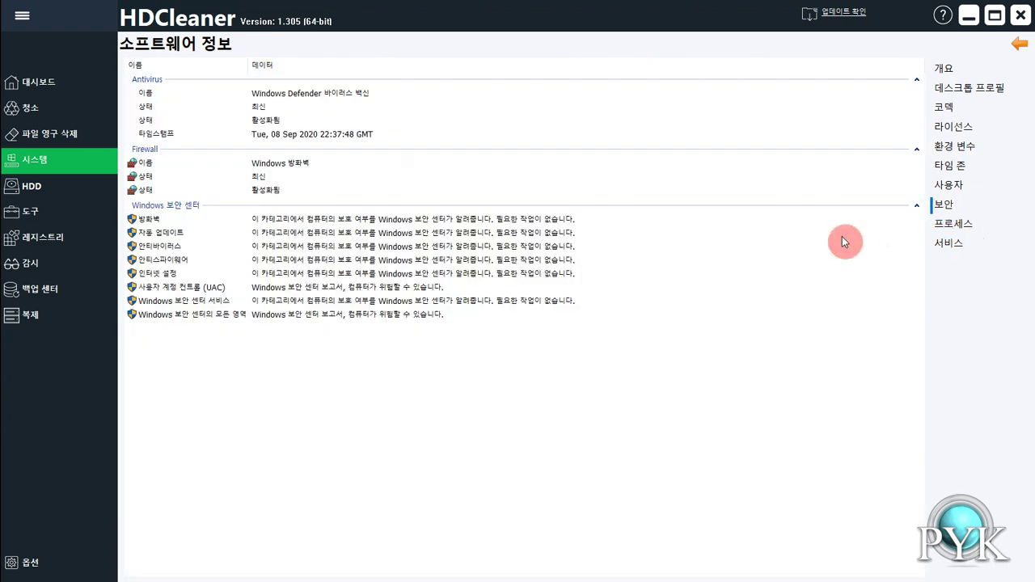
click(1014, 53)
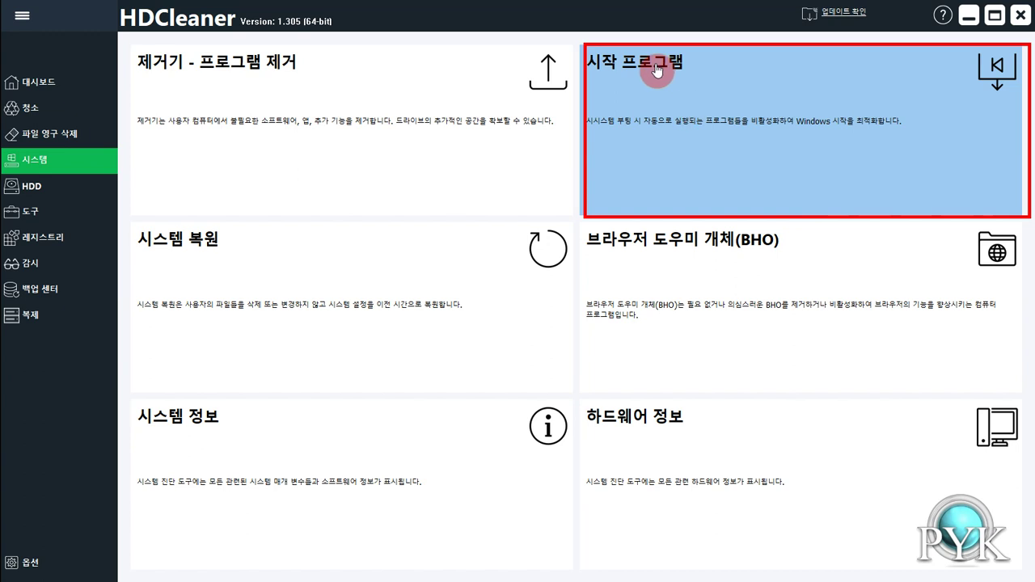
Step: In the startup program manager, check the Adguard and wizvera-veraport-x64 details and look through the scheduled tasks, services and context menu entries
click(997, 75)
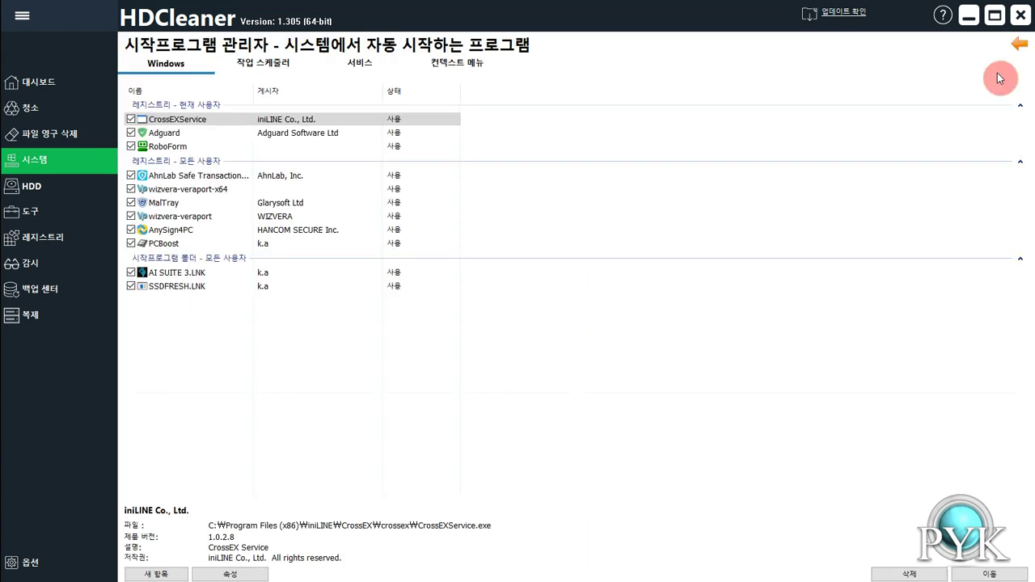
click(209, 134)
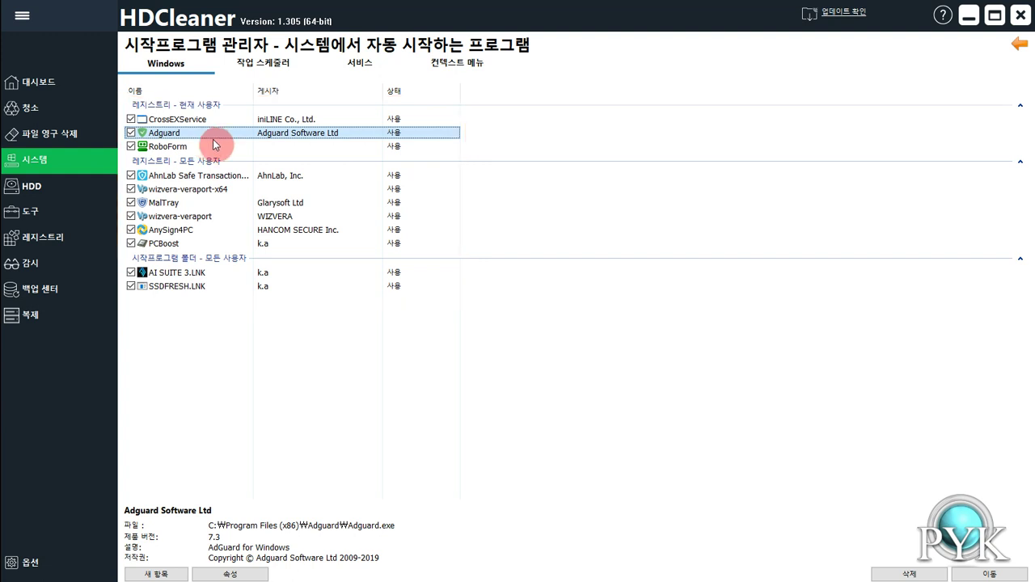
click(227, 195)
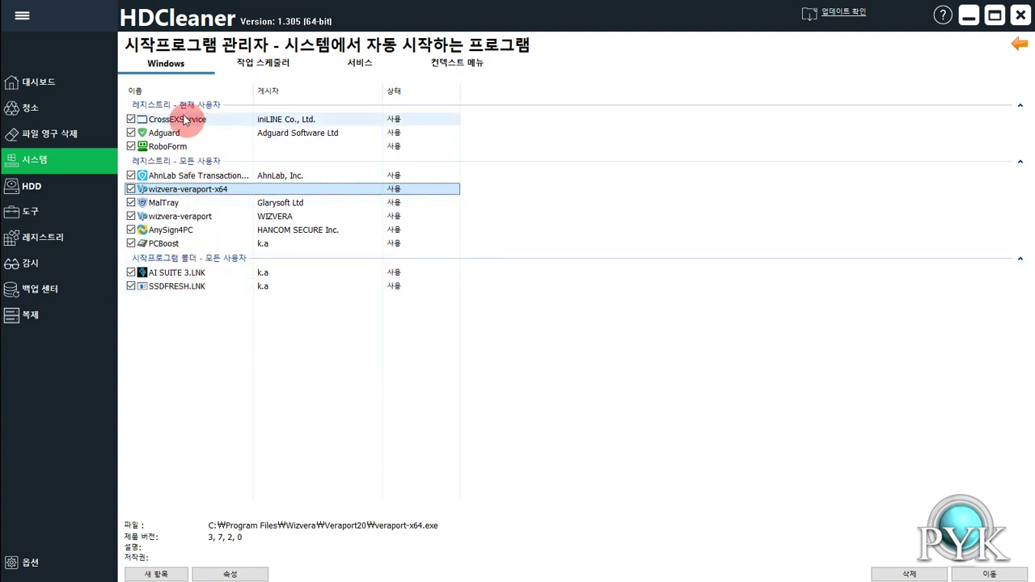
click(269, 65)
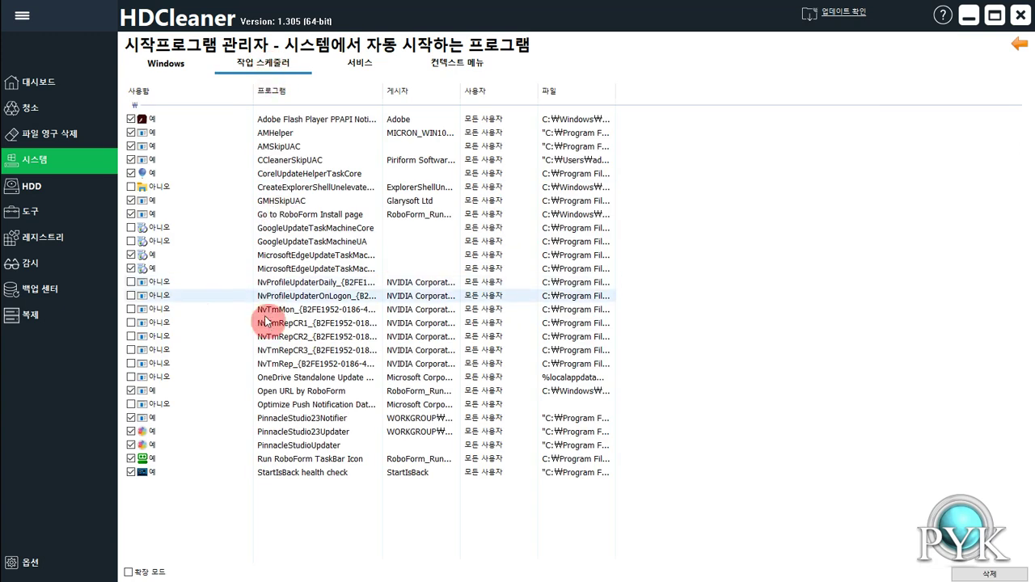
click(358, 64)
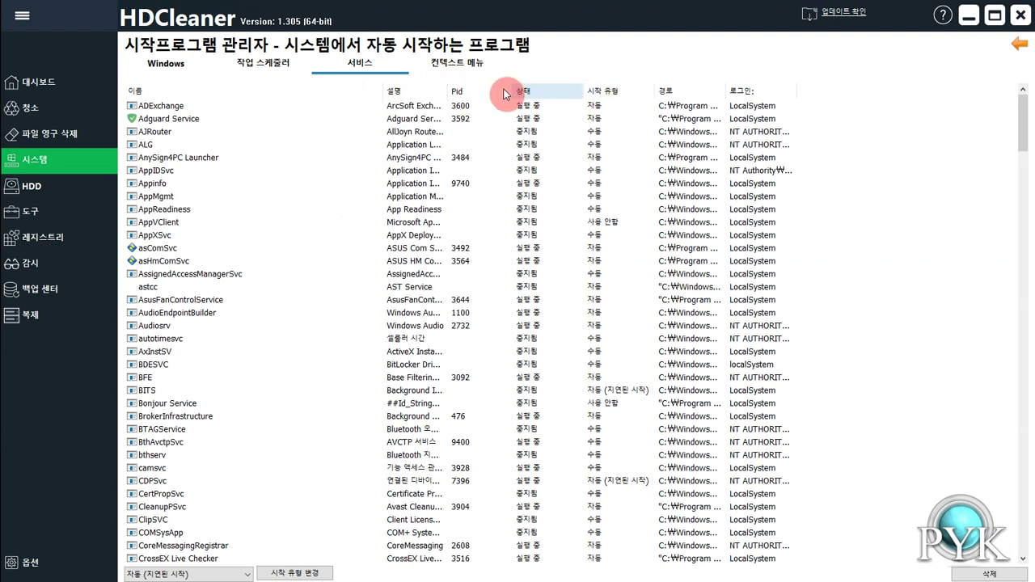
click(470, 67)
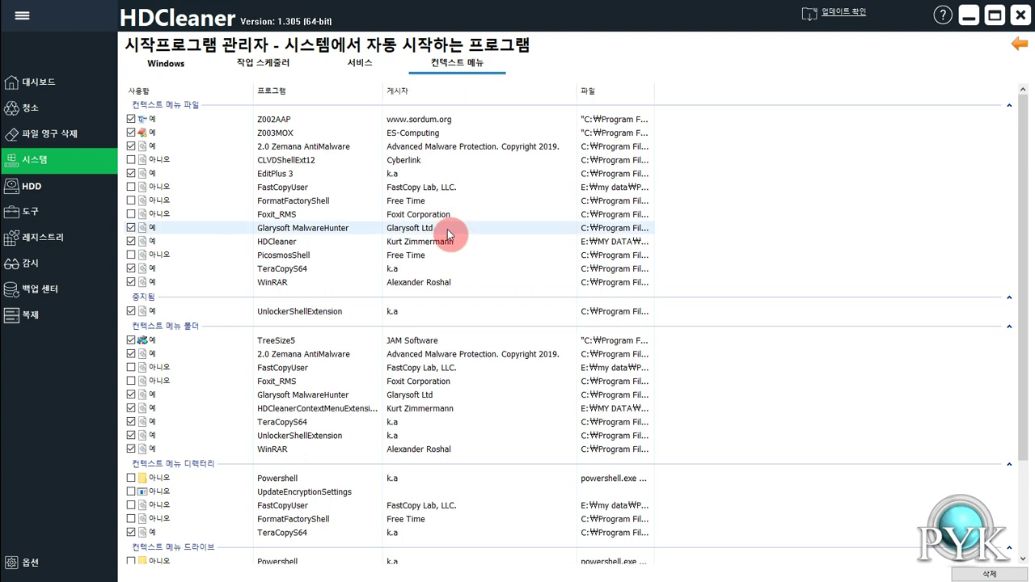
scroll(448, 233, down, 3)
scroll(450, 234, up, 3)
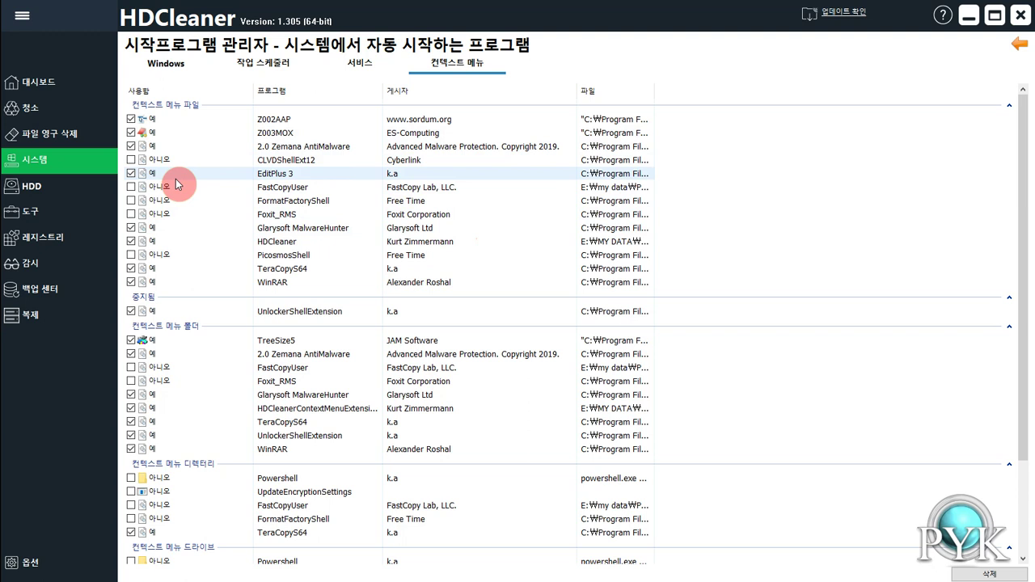
Step: Try disabling the EditPlus 3 file context menu entry, re-enable it, and return to the system tools
click(132, 176)
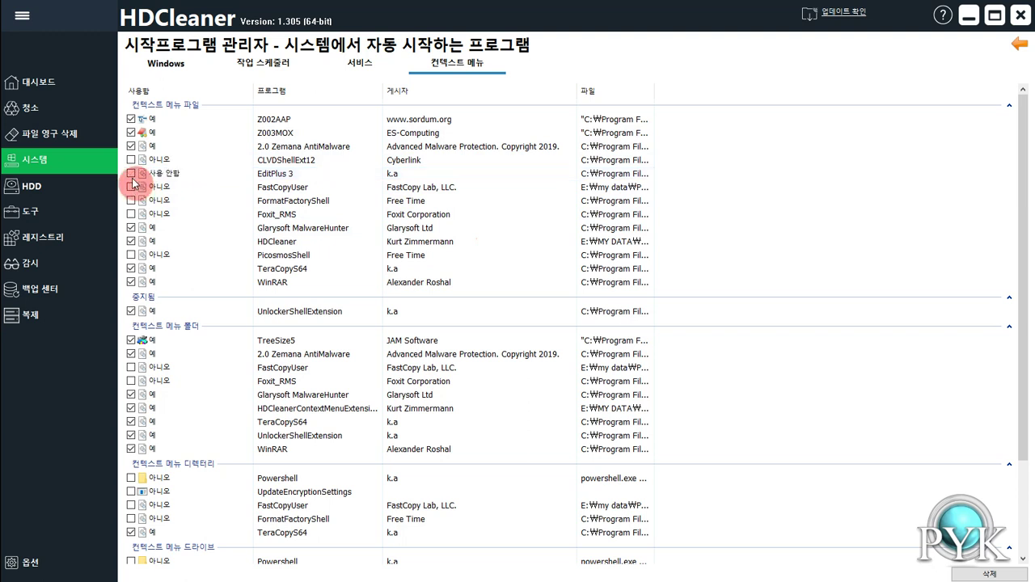
click(131, 174)
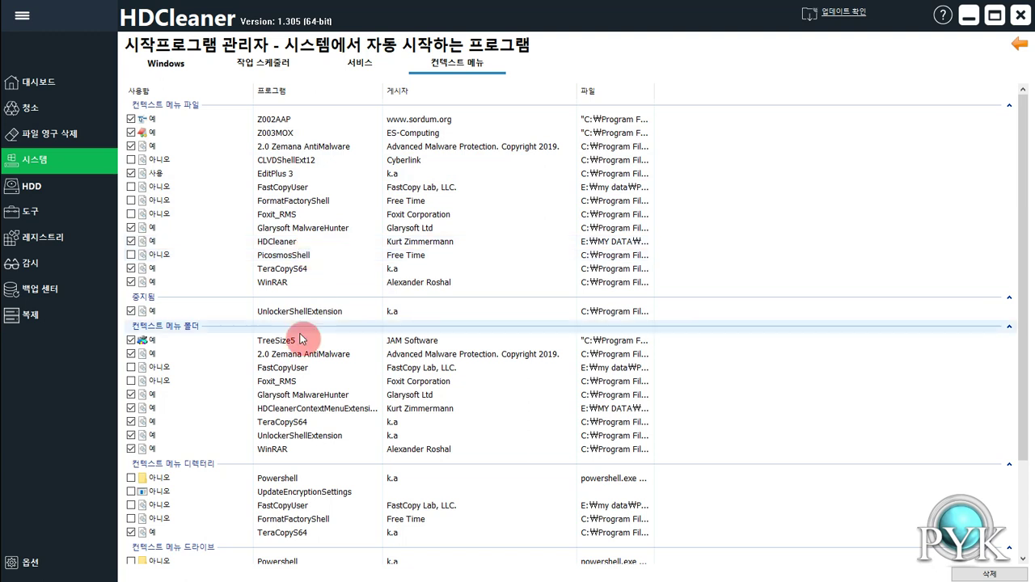
scroll(216, 364, down, 3)
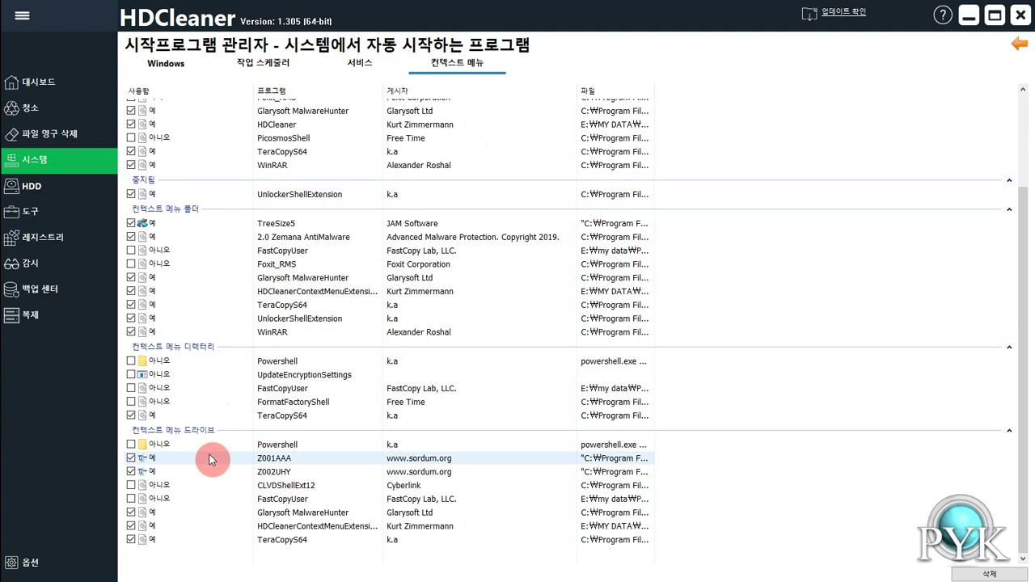
scroll(210, 459, up, 3)
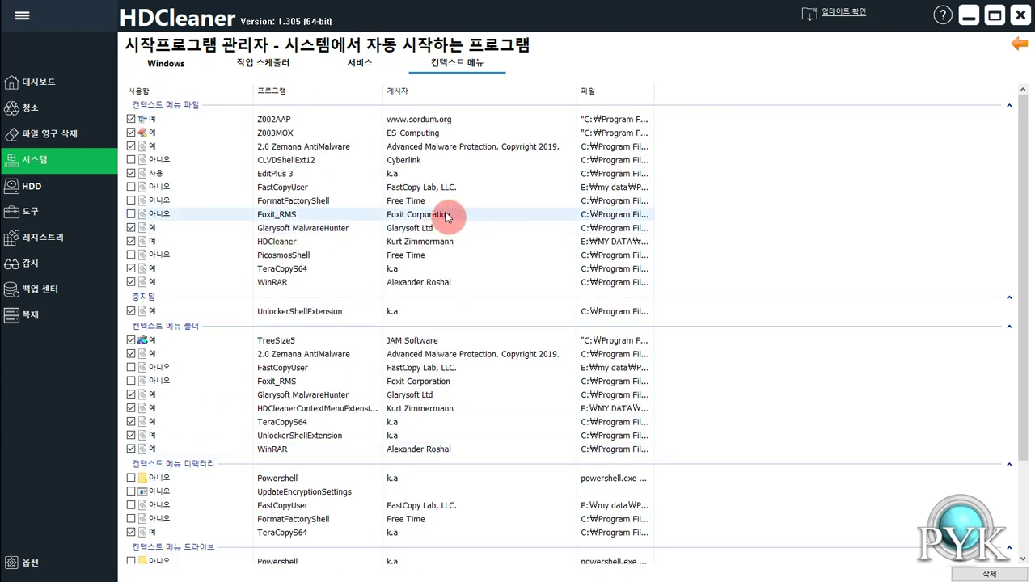
click(1020, 49)
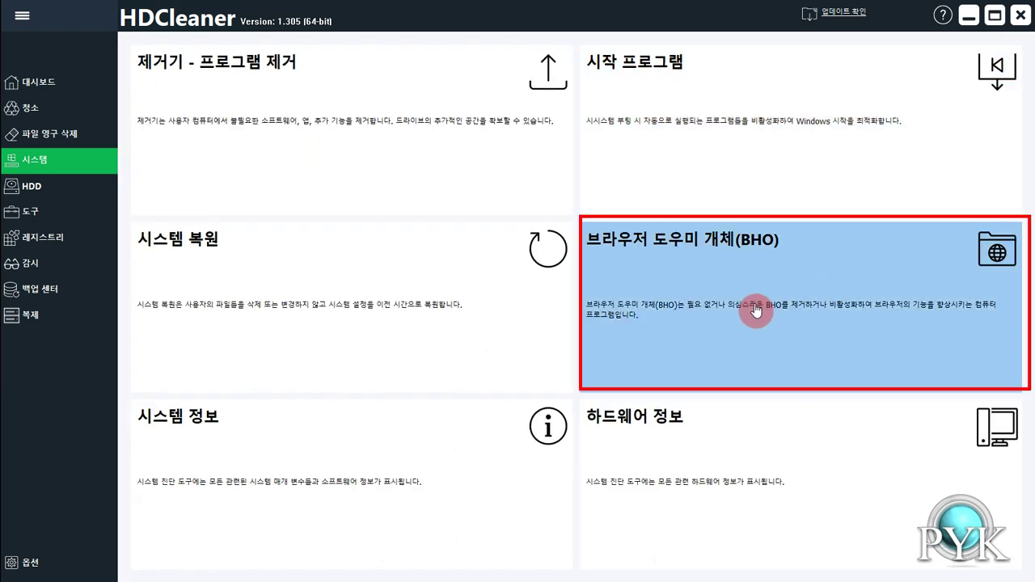
Step: View the browser helper objects, select the book_helper Chrome plugin without changing it, and return to the system tools
click(749, 303)
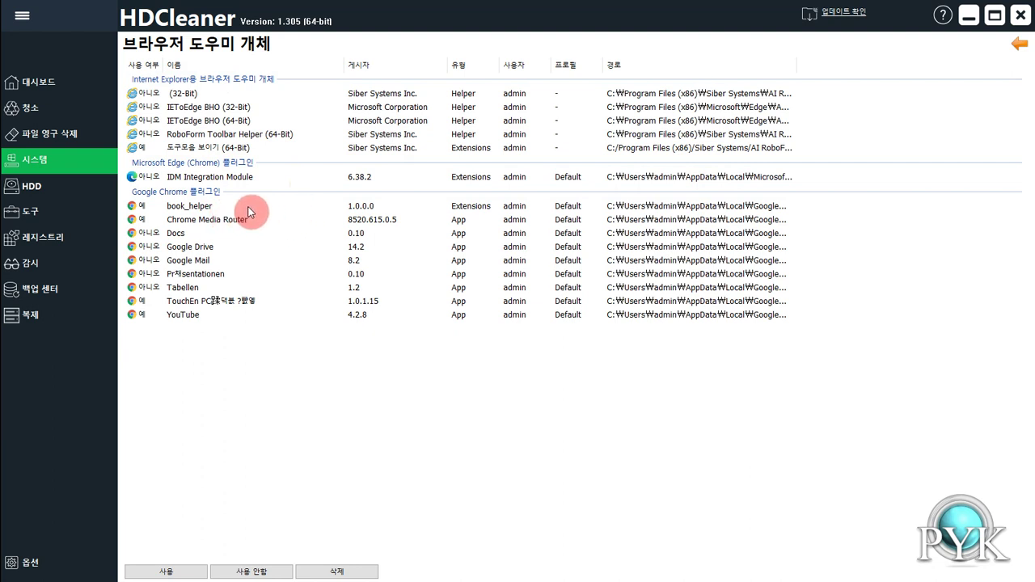
click(227, 207)
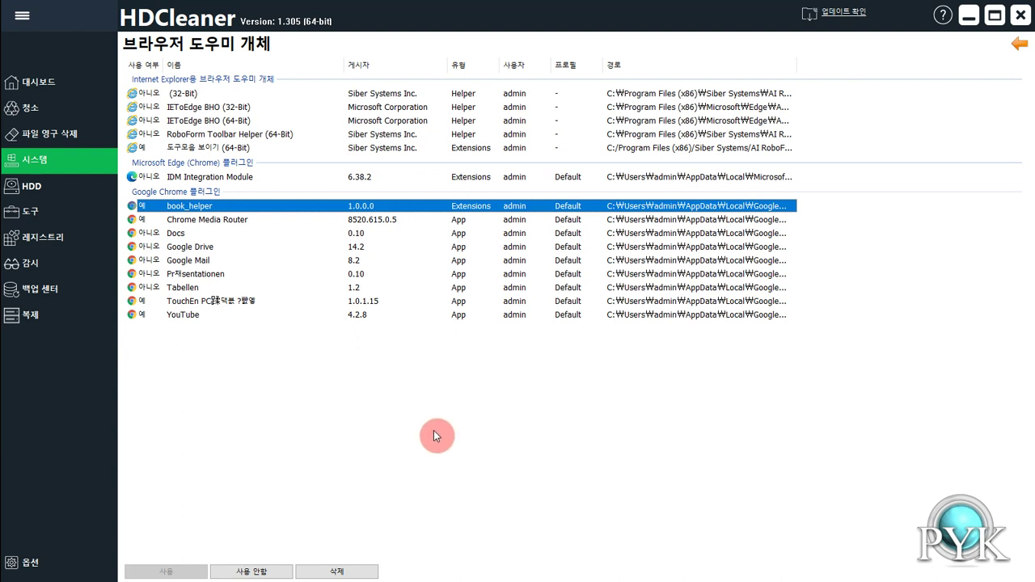
click(1020, 43)
Step: Look through the whole hardware information overview, leave it, and open the HDD tools
click(727, 475)
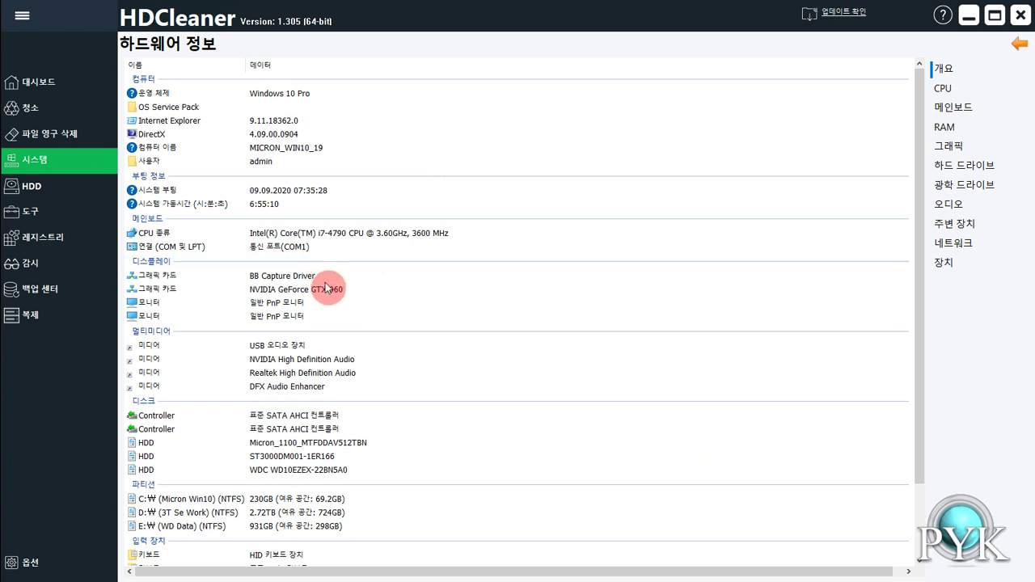
scroll(433, 302, down, 2)
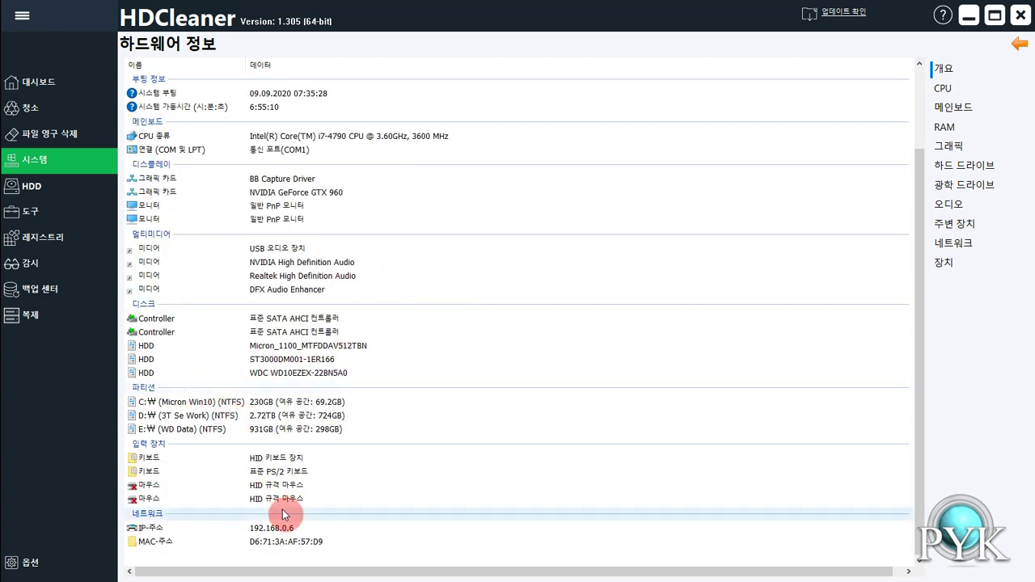
scroll(517, 369, up, 2)
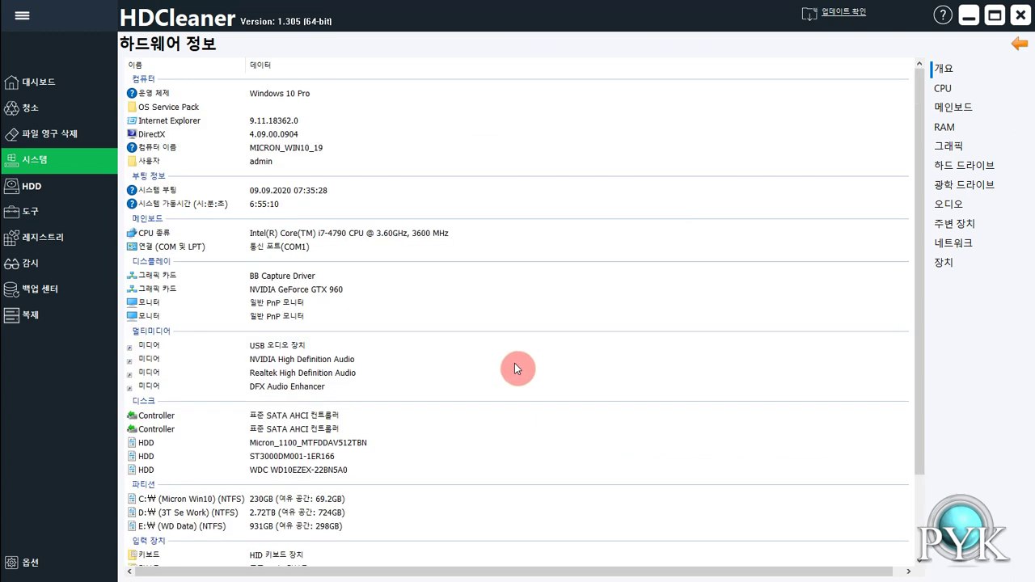
click(1019, 45)
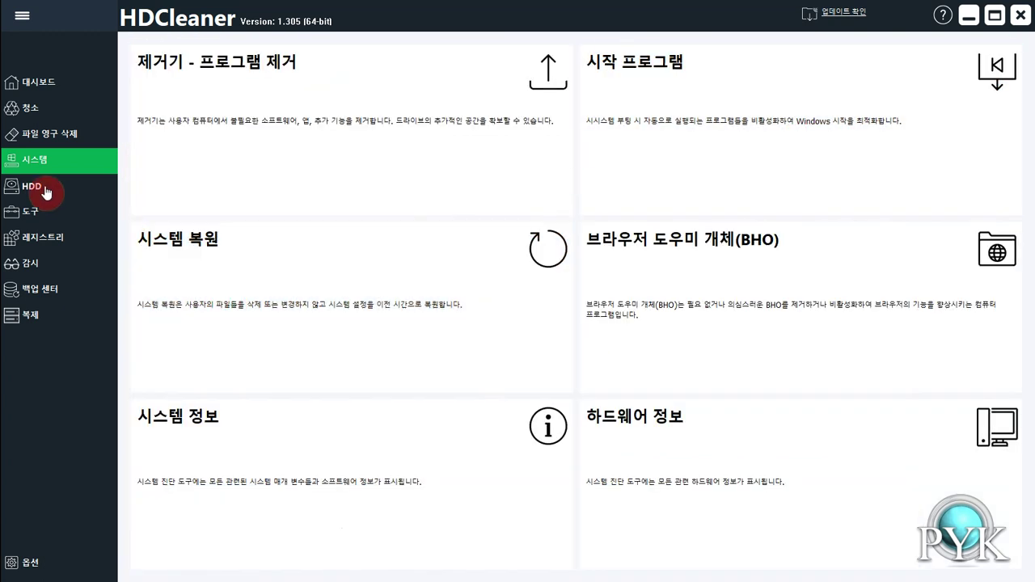
click(49, 187)
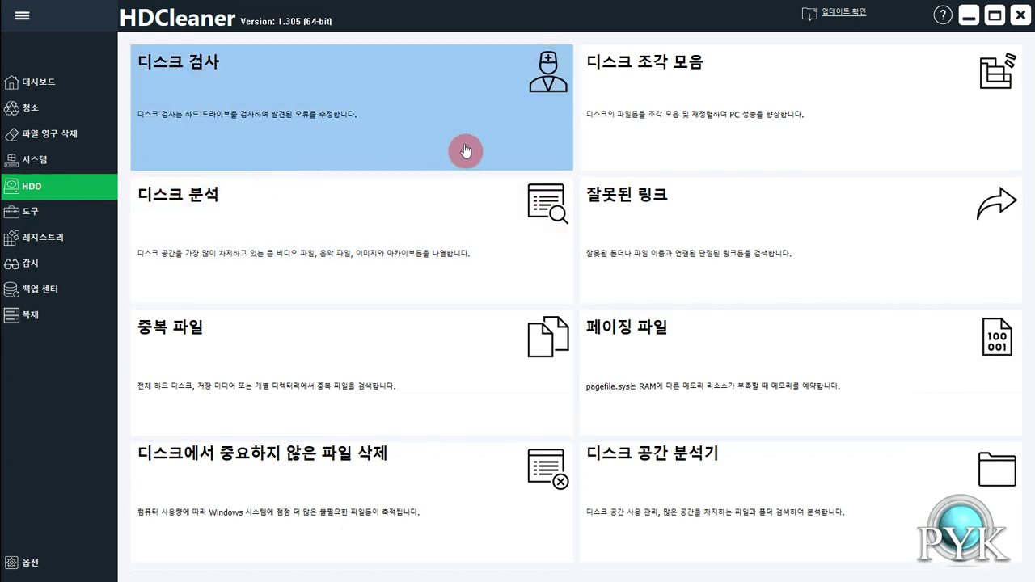